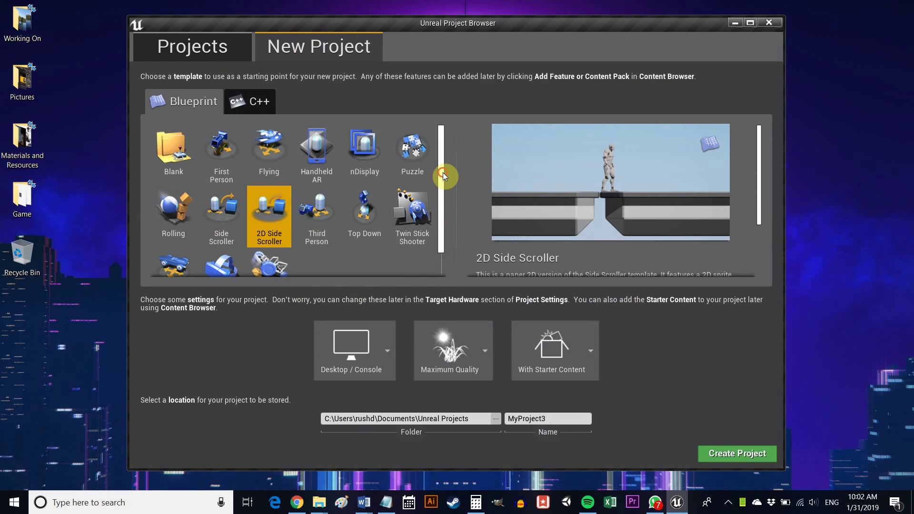
Create MyProject3 targeting Mobile / Tablet with Maximum Quality graphics and starter content included.
{"action": "left_click_drag", "start_coordinate": [442, 172], "coordinate": [443, 202]}
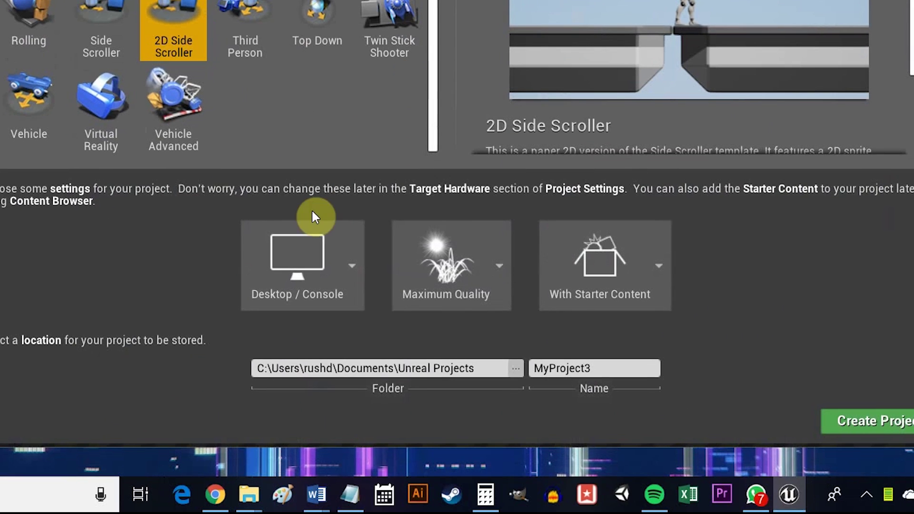
{"action": "left_click", "coordinate": [382, 343]}
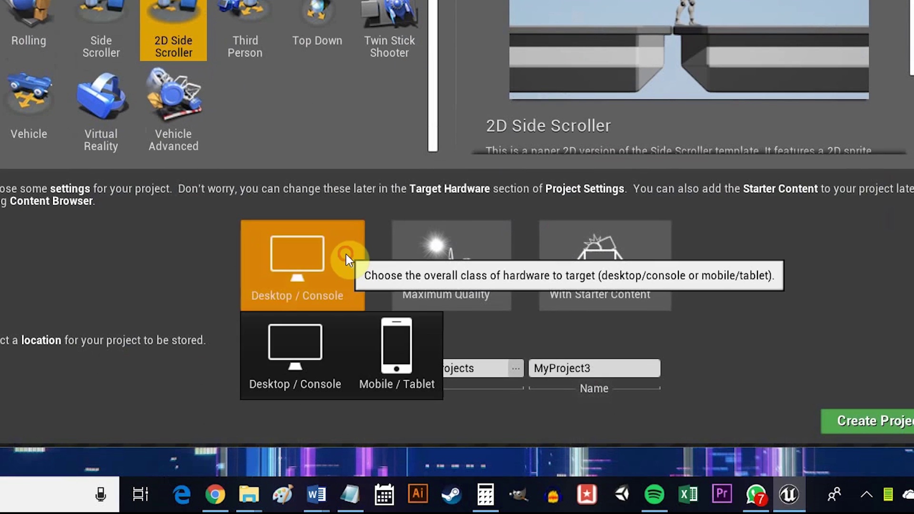
{"action": "left_click", "coordinate": [381, 344]}
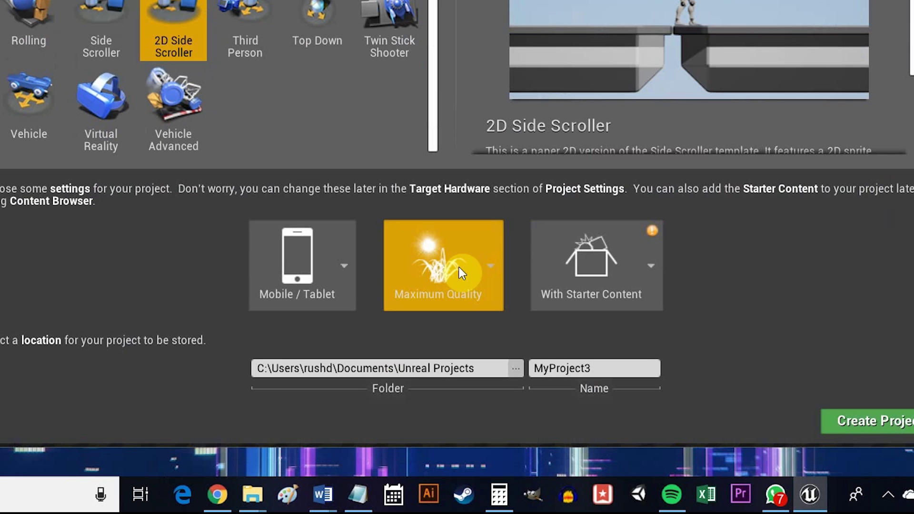
{"action": "left_click", "coordinate": [475, 256]}
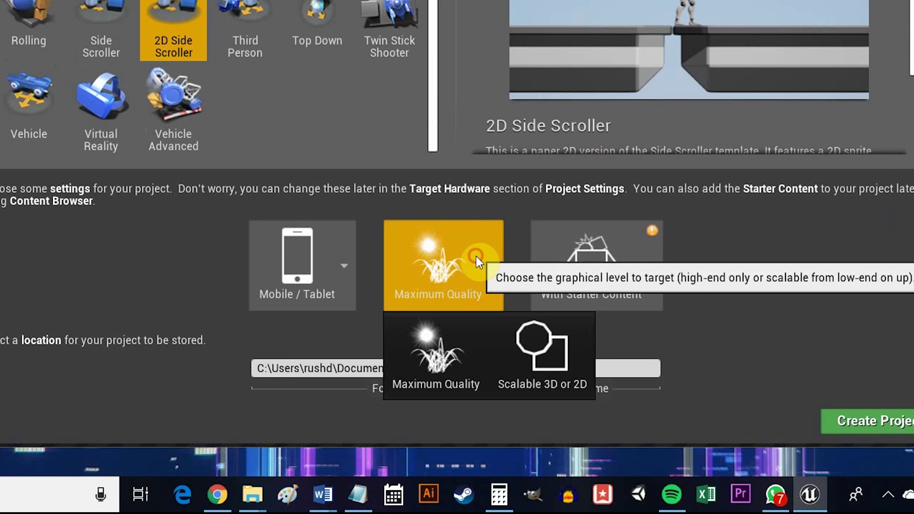
{"action": "left_click", "coordinate": [476, 256]}
{"action": "left_click", "coordinate": [651, 258]}
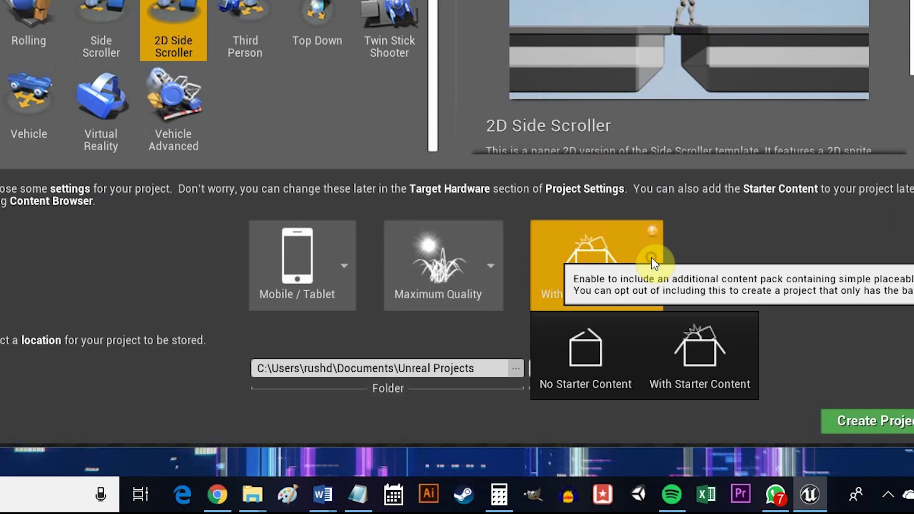
{"action": "left_click", "coordinate": [760, 241]}
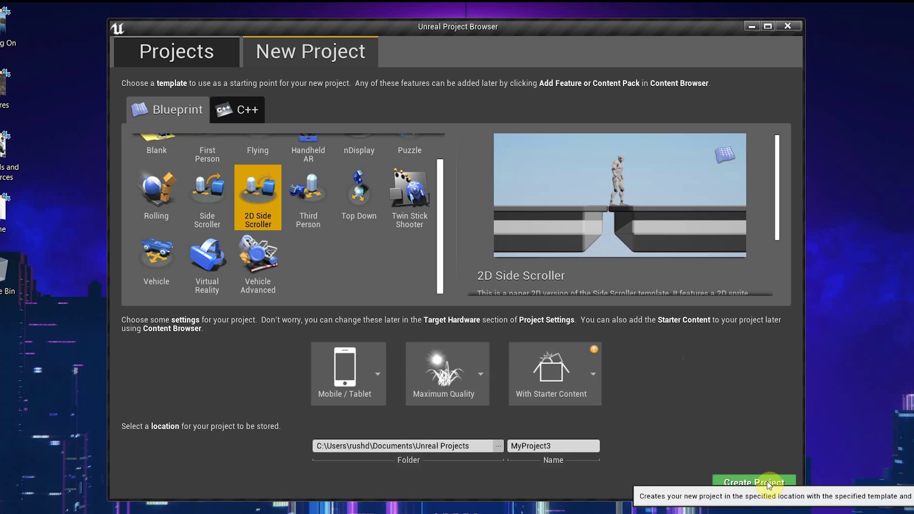
{"action": "left_click", "coordinate": [769, 482]}
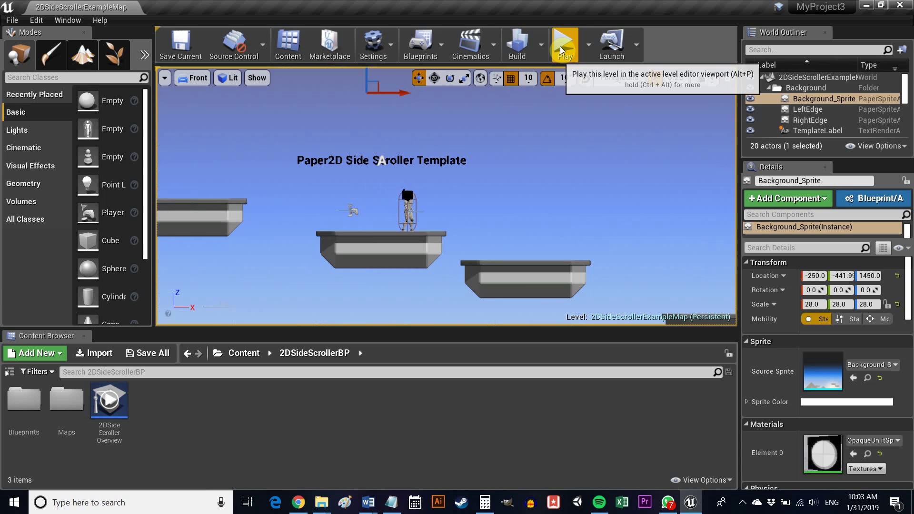
Play-test the example map, running the character right and left and jumping off platforms.
{"action": "left_click", "coordinate": [564, 58]}
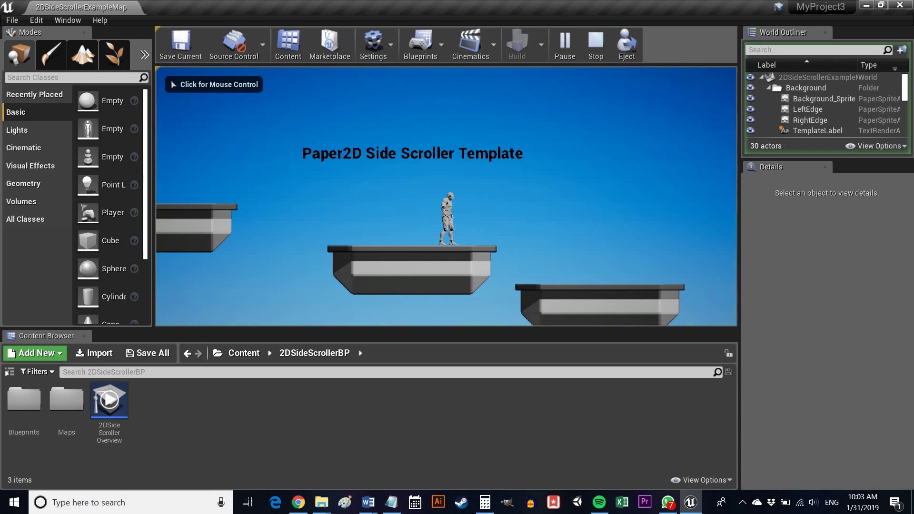
{"action": "left_click", "coordinate": [562, 142]}
{"action": "key", "text": "d"}
{"action": "key", "text": "space"}
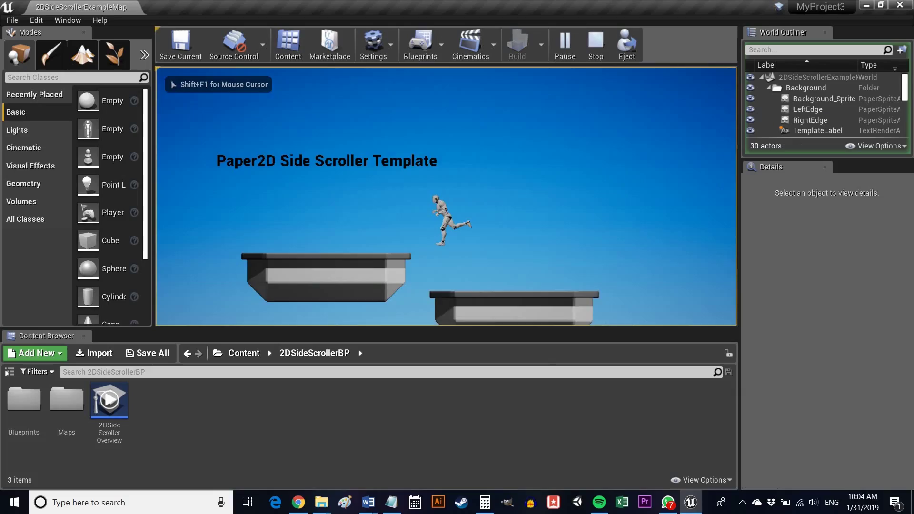
{"action": "key", "text": "a"}
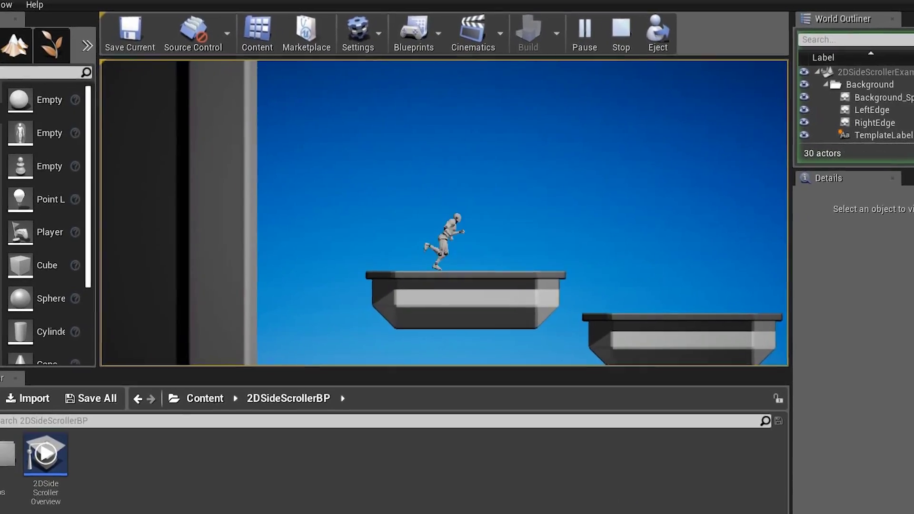
{"action": "key", "text": "d"}
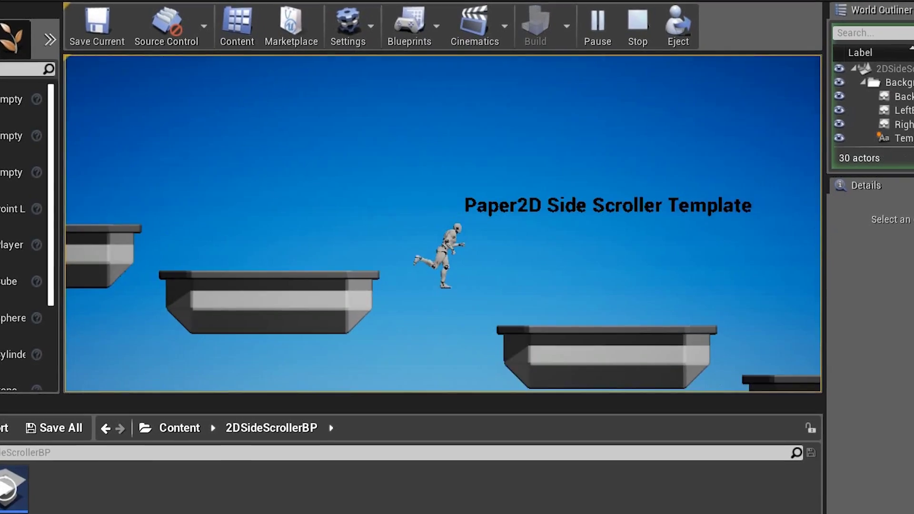
{"action": "key", "text": "a"}
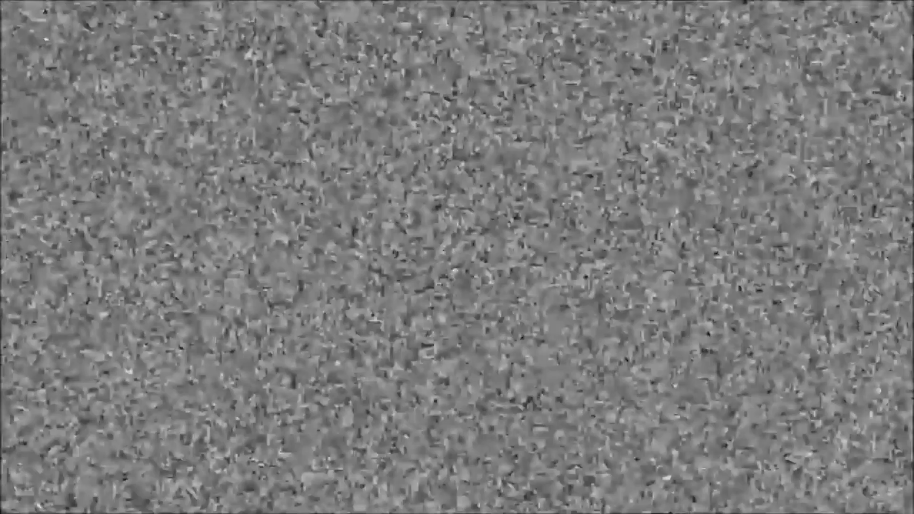
Select the TemplateLabel 'Paper2D Side Scroller Template' text and delete it.
{"action": "left_click", "coordinate": [388, 162]}
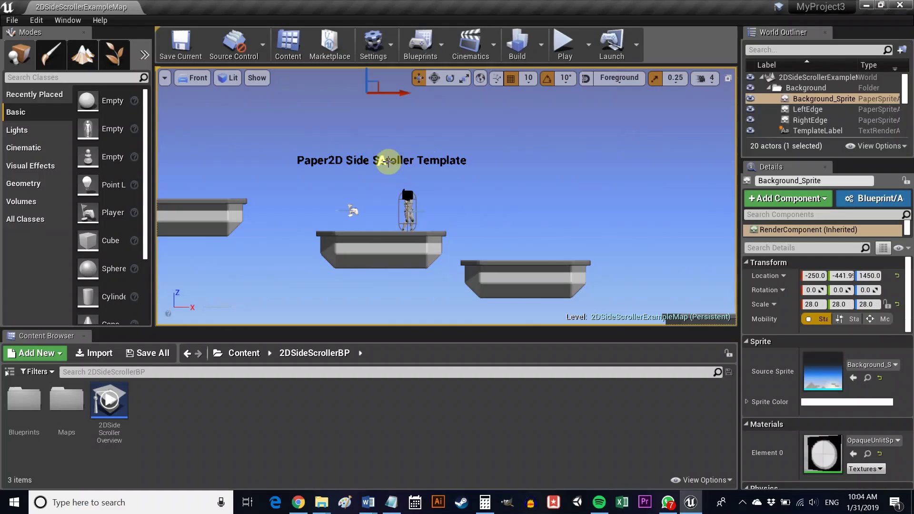
{"action": "left_click", "coordinate": [381, 162]}
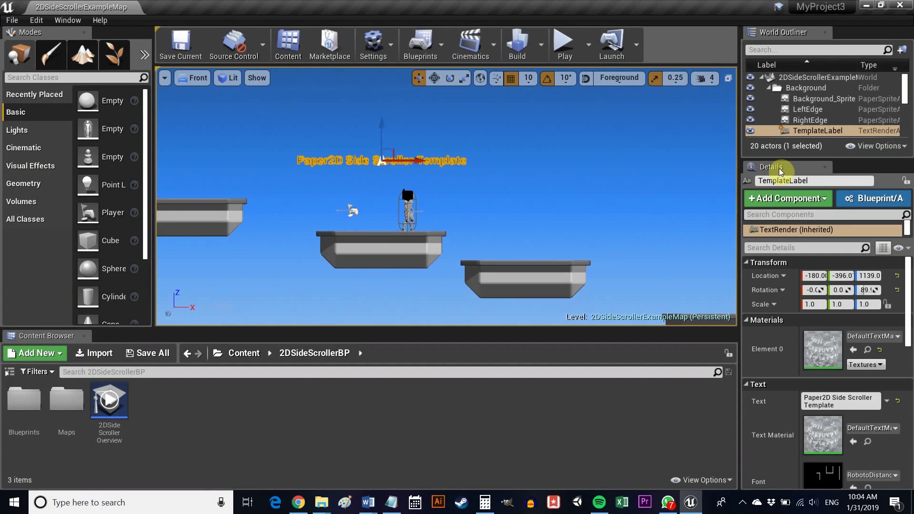
{"action": "left_click", "coordinate": [828, 130]}
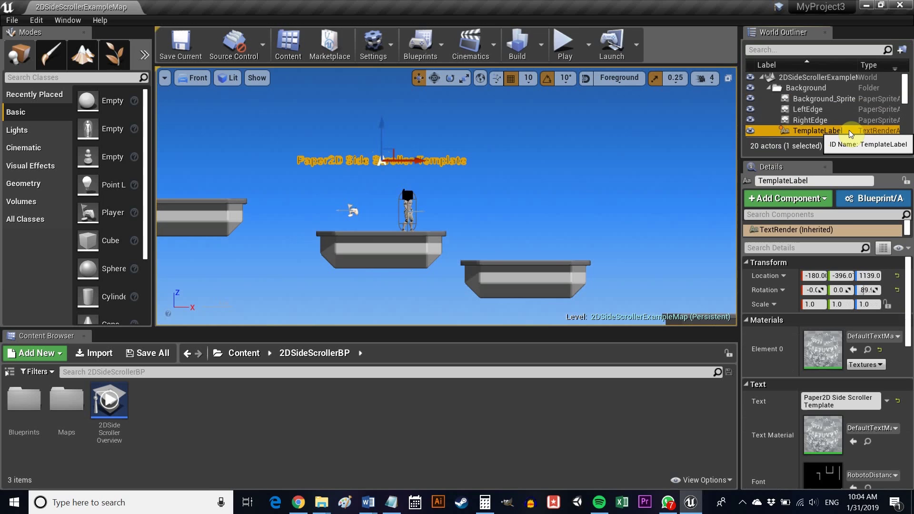
{"action": "left_click", "coordinate": [524, 174]}
{"action": "left_click", "coordinate": [379, 160]}
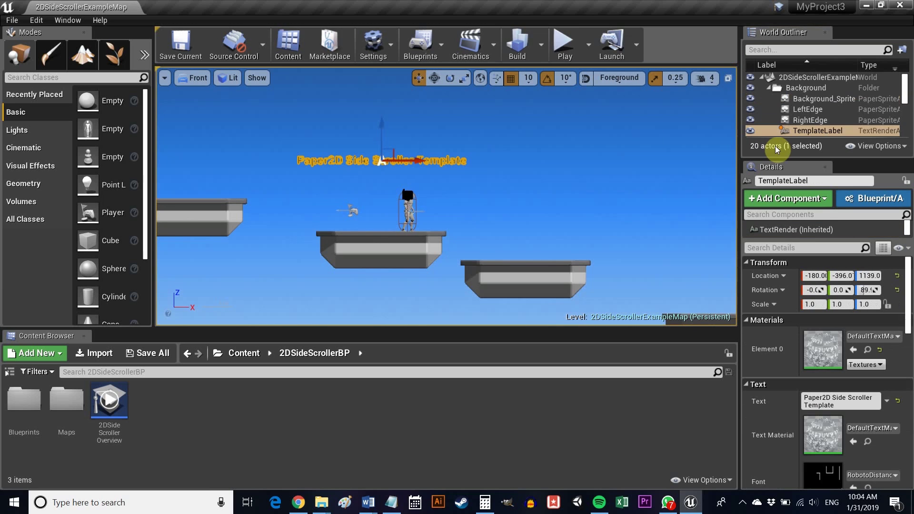
{"action": "key", "text": "Delete"}
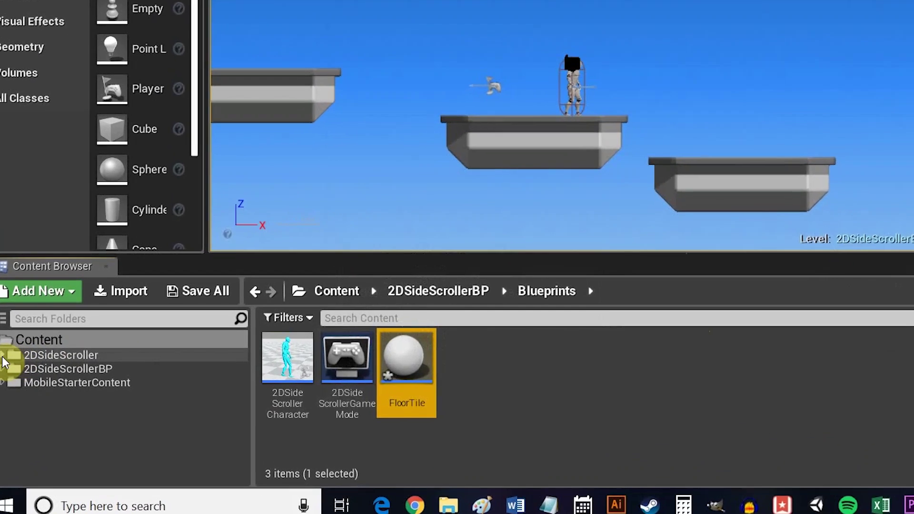
Open 2DSideScroller's Sprites folder and import the Tile image from the Game folder into it.
{"action": "left_click", "coordinate": [3, 357]}
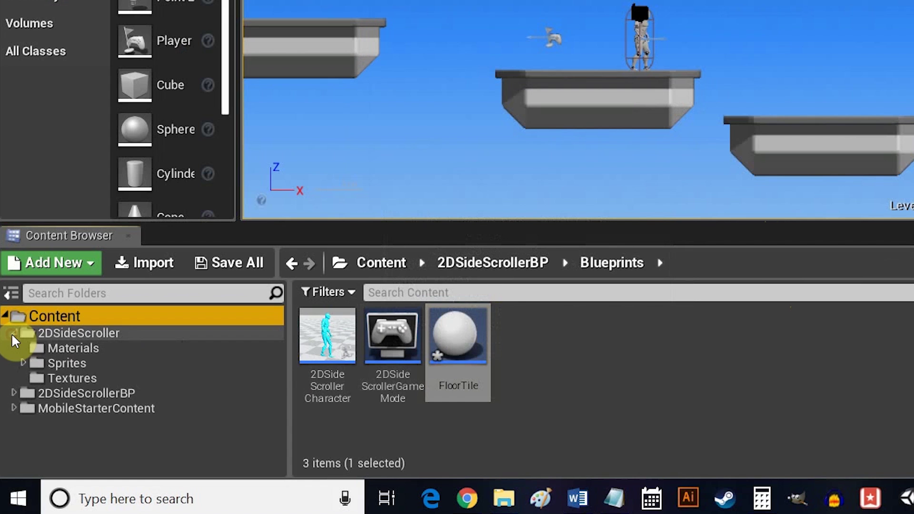
{"action": "left_click", "coordinate": [50, 382]}
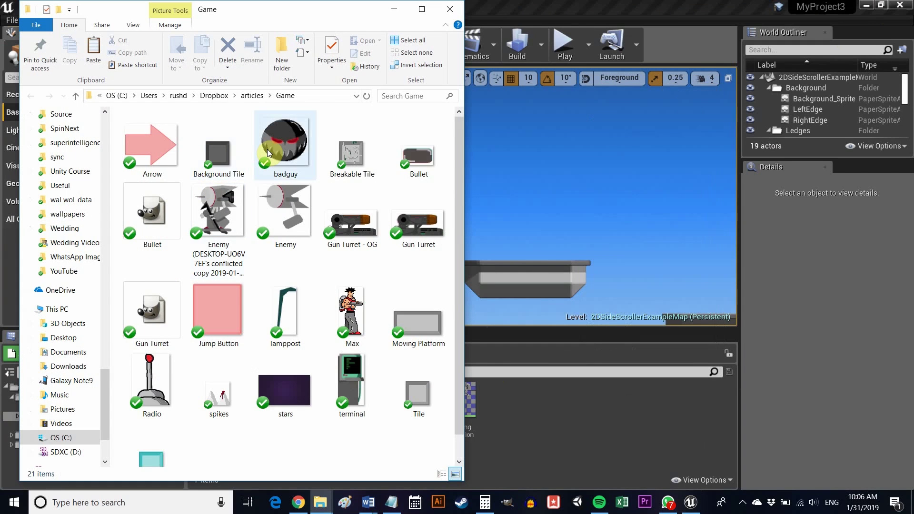
{"action": "left_click", "coordinate": [426, 409]}
{"action": "left_click_drag", "start_coordinate": [426, 409], "coordinate": [527, 415]}
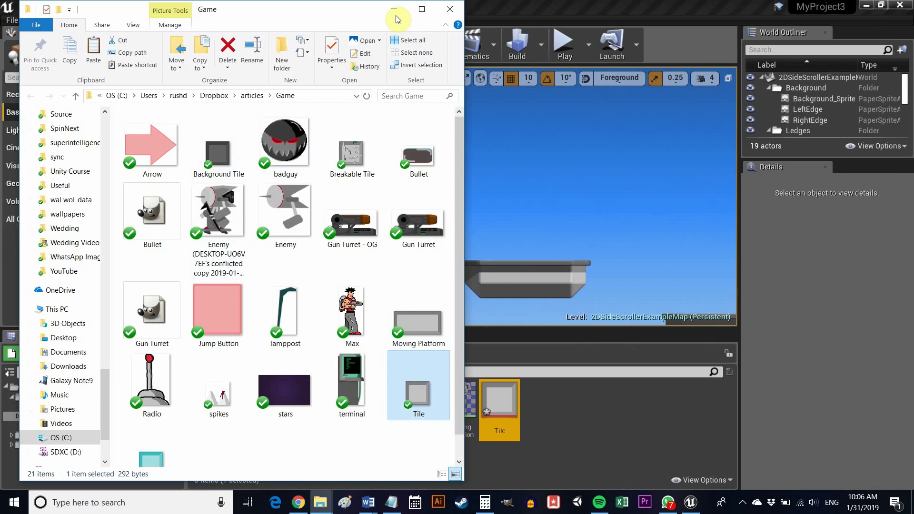
Create a sprite from the imported Tile texture.
{"action": "left_click", "coordinate": [394, 9]}
{"action": "right_click", "coordinate": [508, 408]}
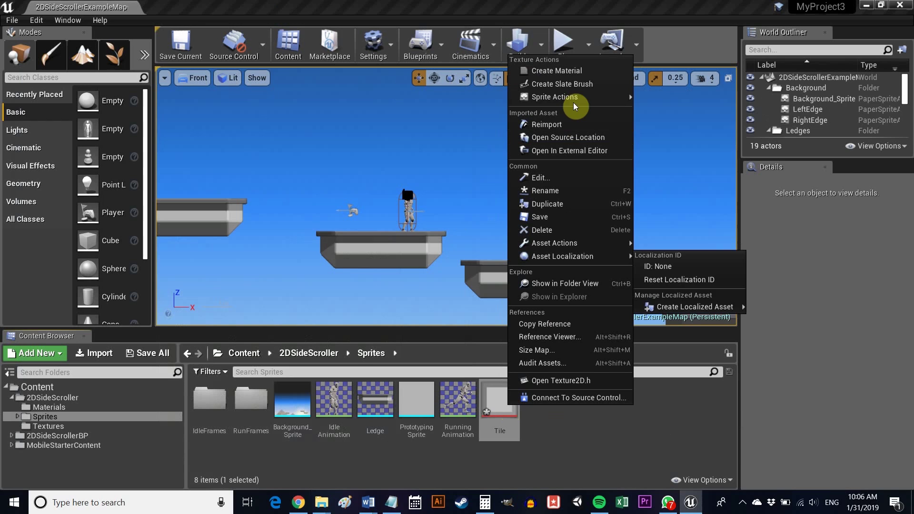
{"action": "mouse_move", "coordinate": [572, 99]}
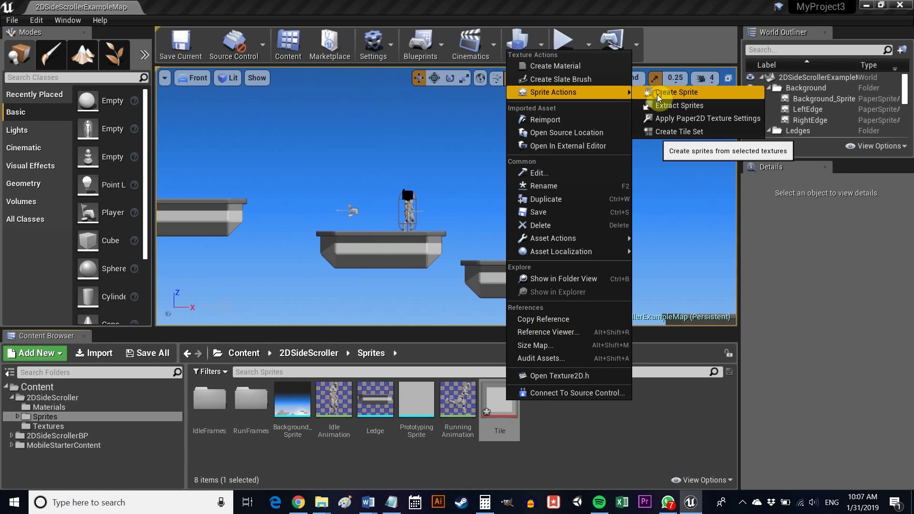
{"action": "left_click", "coordinate": [657, 95]}
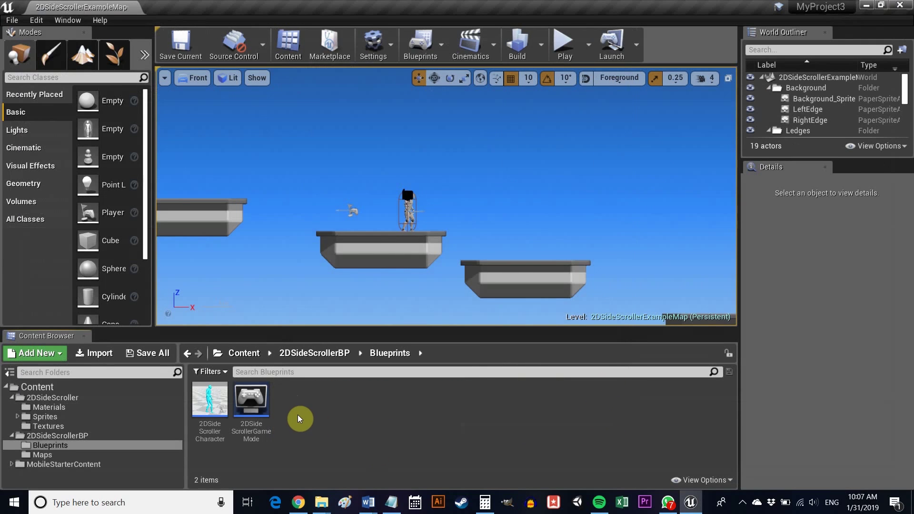
Create a new Actor-based Blueprint class named FloorTile.
{"action": "right_click", "coordinate": [297, 415]}
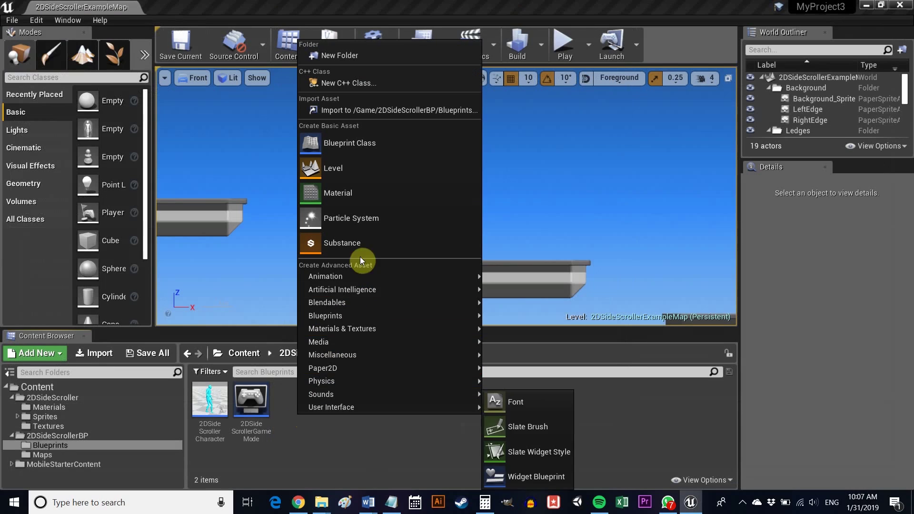
{"action": "left_click", "coordinate": [365, 152]}
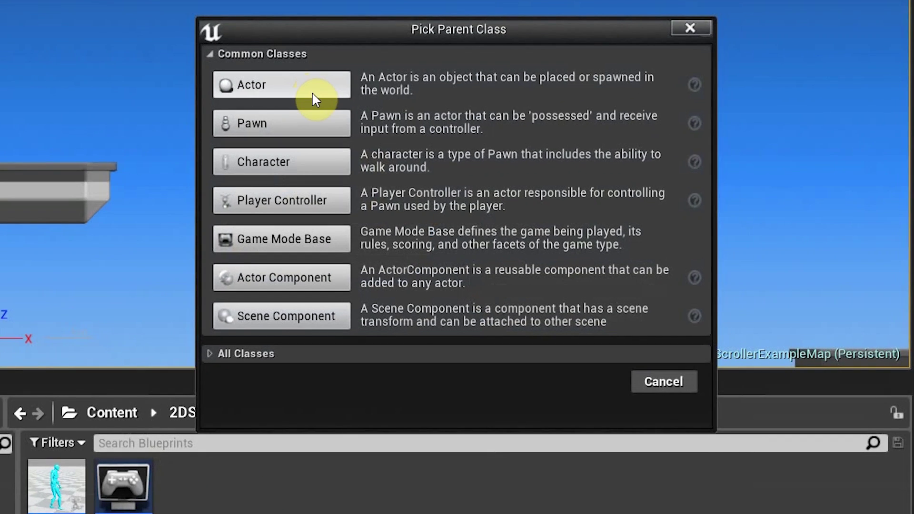
{"action": "left_click", "coordinate": [365, 155]}
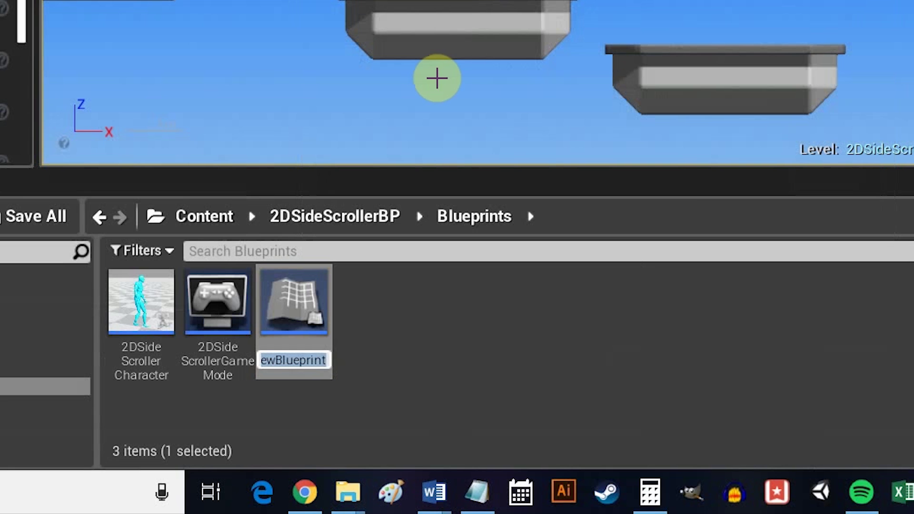
{"action": "type", "text": "FloorTile"}
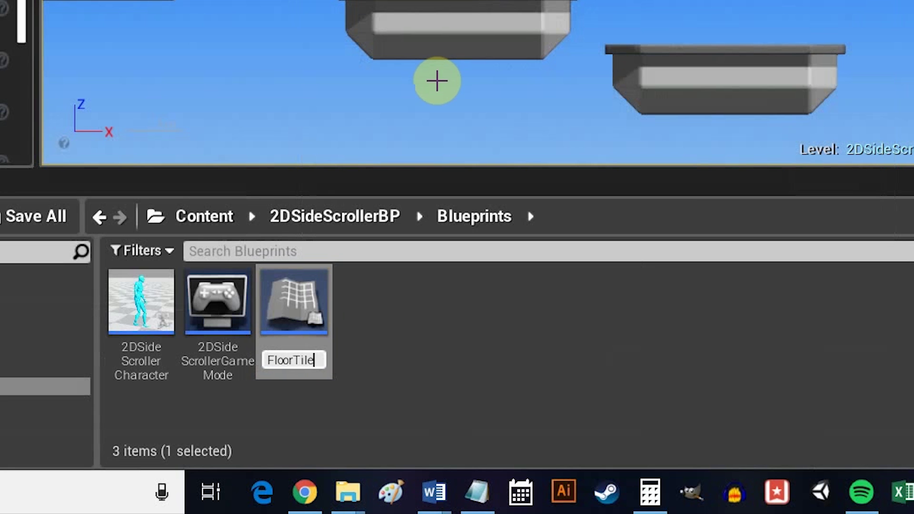
{"action": "key", "text": "Return"}
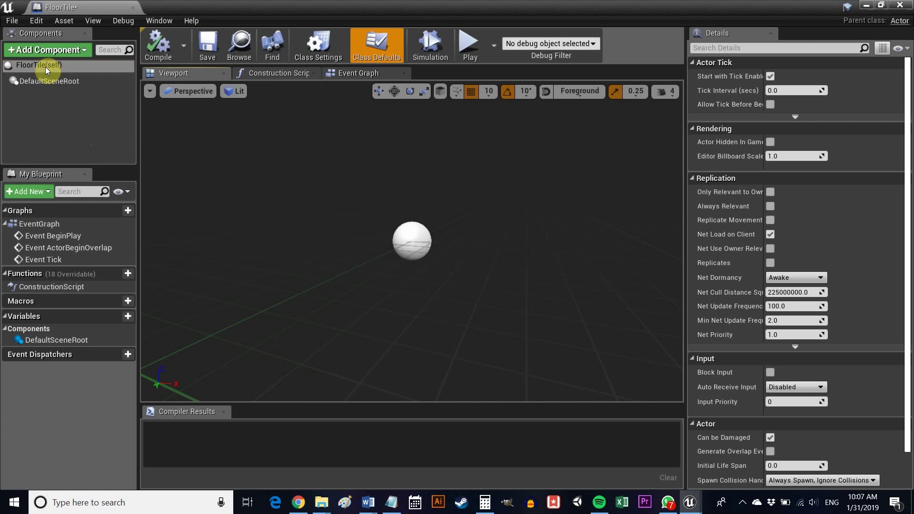
Add a PaperSprite component to FloorTile using Tile_Sprite as its source sprite.
{"action": "left_click", "coordinate": [42, 54]}
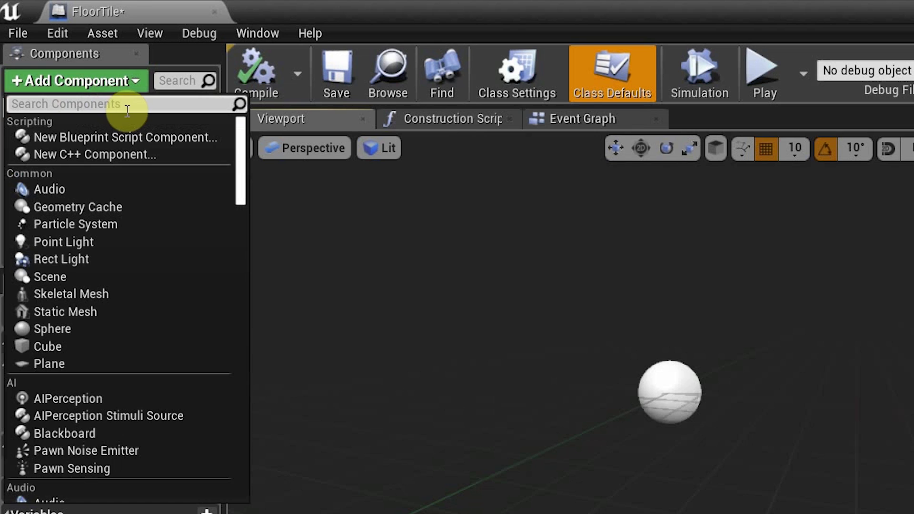
{"action": "type", "text": "sprite"}
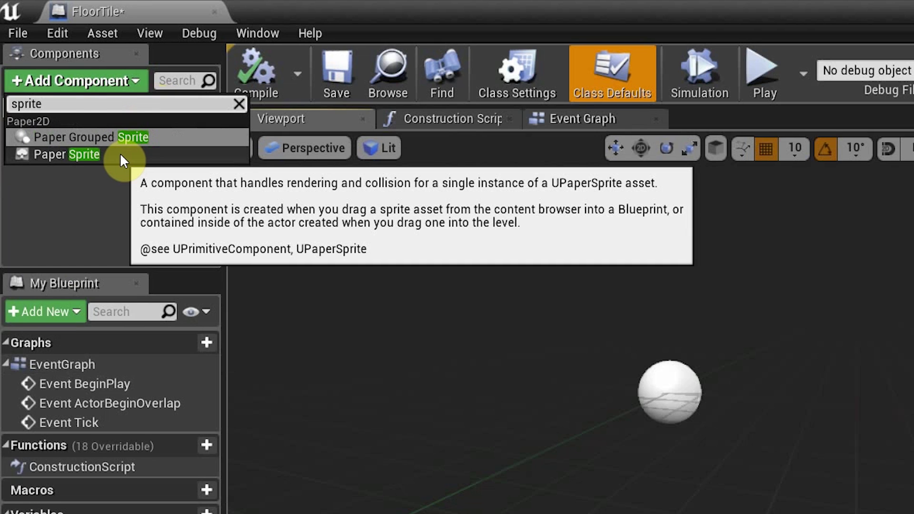
{"action": "left_click", "coordinate": [120, 153]}
{"action": "key", "text": "Return"}
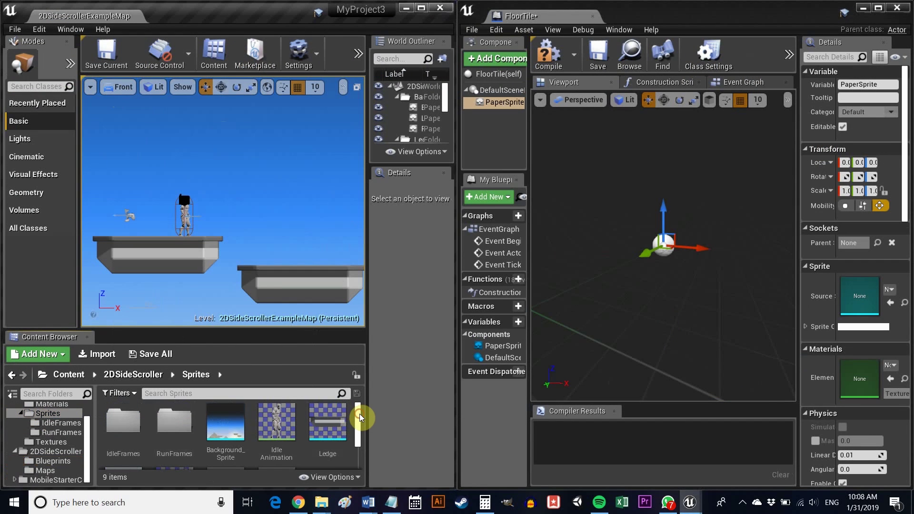
{"action": "left_click_drag", "start_coordinate": [358, 413], "coordinate": [360, 443]}
{"action": "left_click_drag", "start_coordinate": [275, 422], "coordinate": [848, 281]}
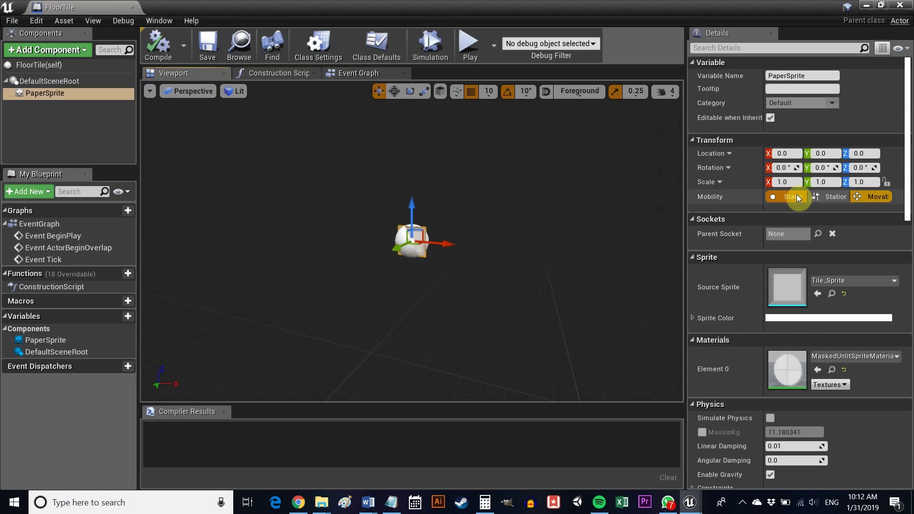
Scale the sprite component to 5 on X and 5 on Z.
{"action": "left_click", "coordinate": [787, 181]}
{"action": "type", "text": "5"}
{"action": "key", "text": "Return"}
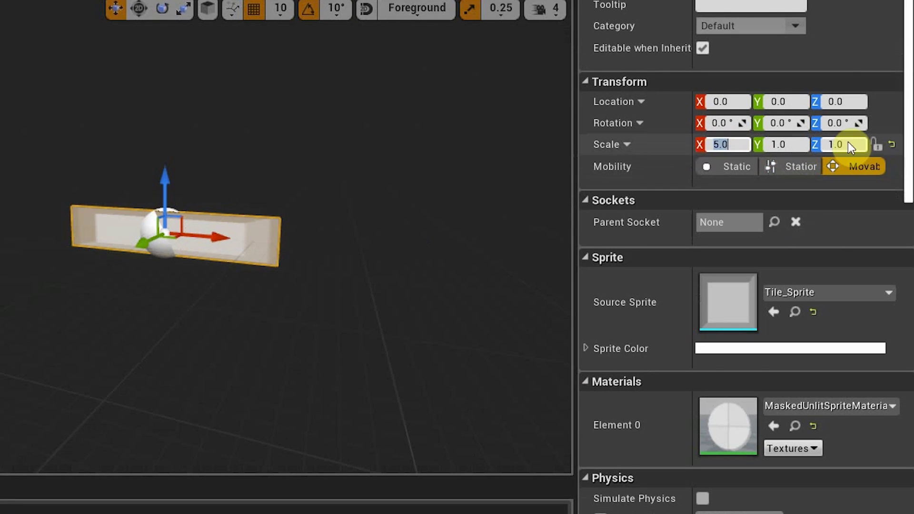
{"action": "left_click", "coordinate": [839, 140]}
{"action": "type", "text": "5"}
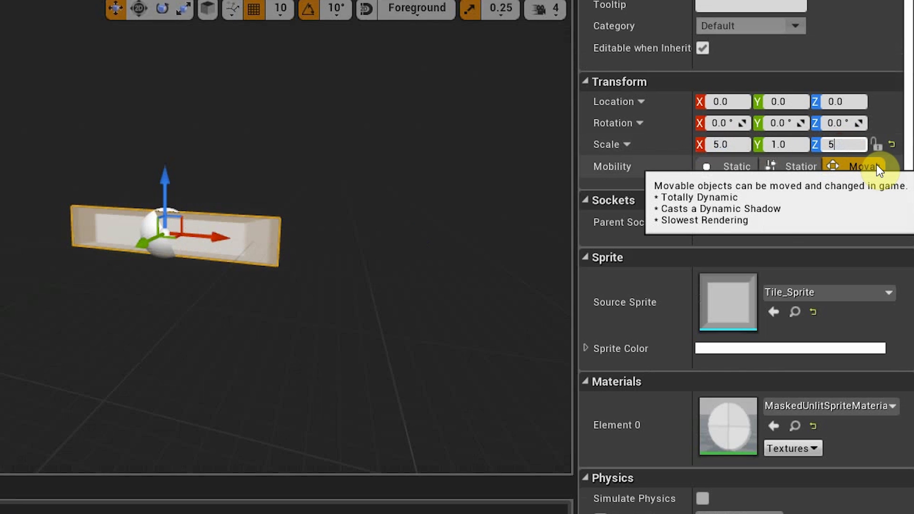
{"action": "key", "text": "Return"}
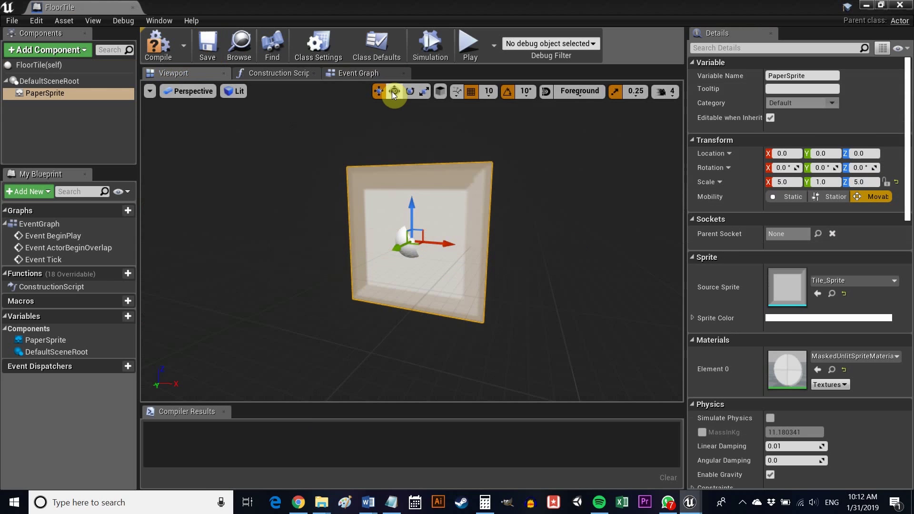
Place a FloorTile below the character and set its Y location to 0.
{"action": "left_click", "coordinate": [905, 6]}
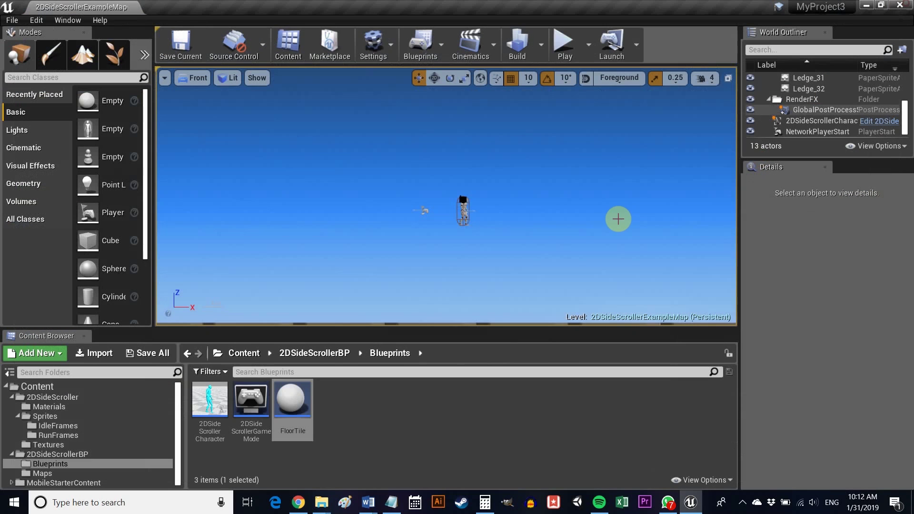
{"action": "left_click_drag", "start_coordinate": [292, 400], "coordinate": [462, 251]}
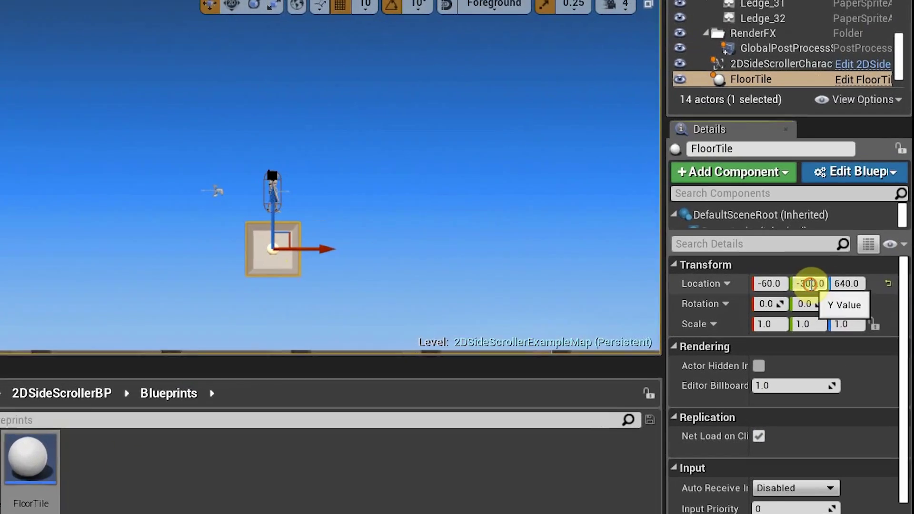
{"action": "left_click", "coordinate": [811, 284]}
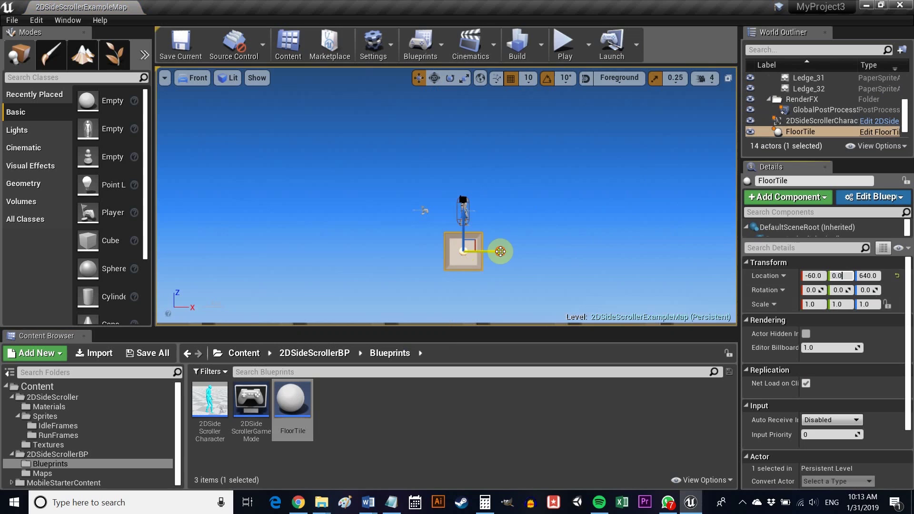
{"action": "left_click_drag", "start_coordinate": [465, 253], "coordinate": [548, 247]}
{"action": "key", "text": "ctrl+z"}
Duplicate the tile into FloorTile2–6 along X, leaving a gap, and raise FloorTile6 on top.
{"action": "key", "text": "ctrl+w"}
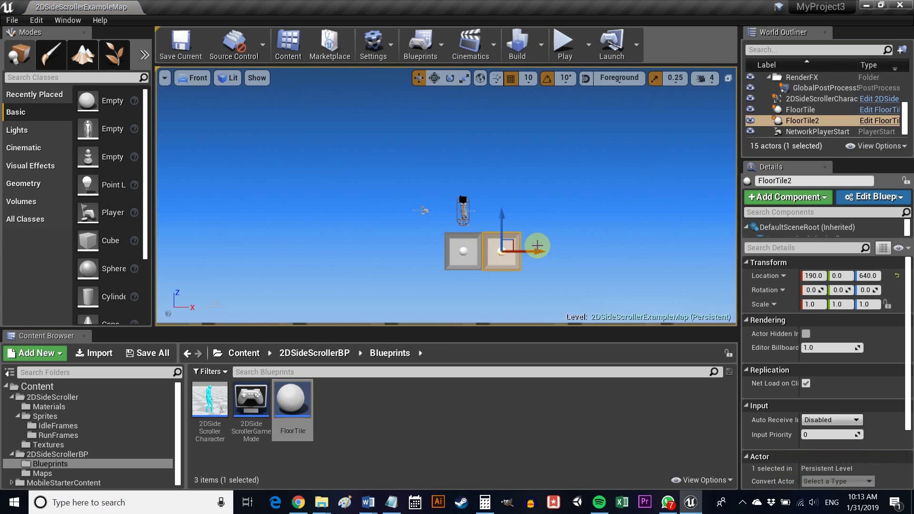
{"action": "key", "text": "ctrl+w"}
{"action": "left_click_drag", "start_coordinate": [536, 252], "coordinate": [583, 247]}
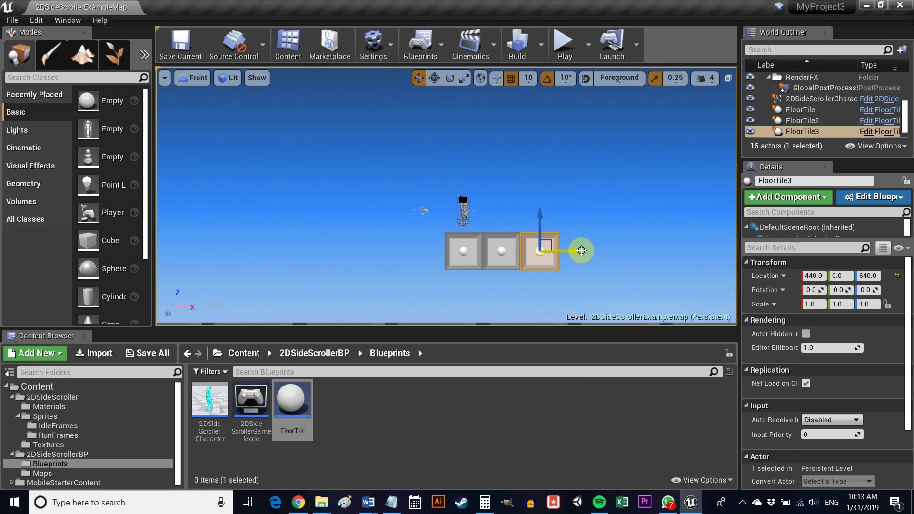
{"action": "key", "text": "ctrl+w"}
{"action": "left_click_drag", "start_coordinate": [575, 251], "coordinate": [695, 249]}
{"action": "key", "text": "ctrl+w"}
{"action": "key", "text": "ctrl+w"}
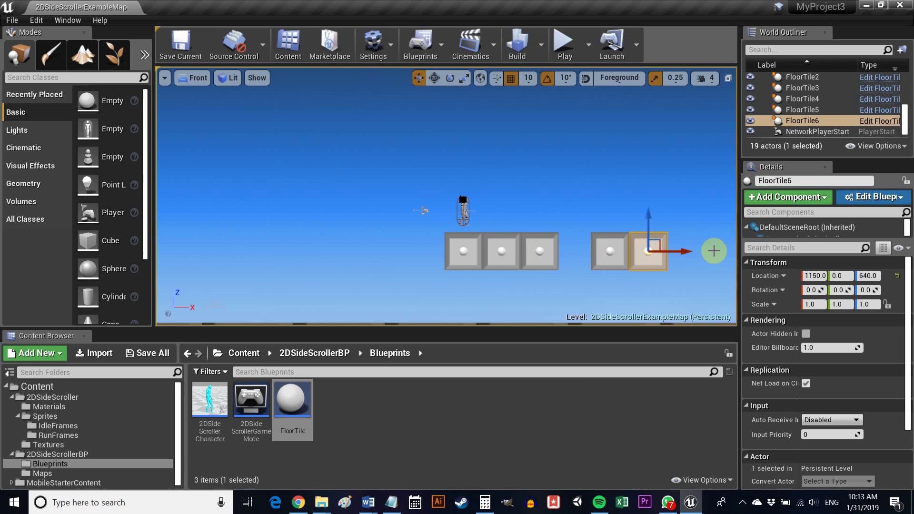
{"action": "left_click_drag", "start_coordinate": [651, 216], "coordinate": [654, 180]}
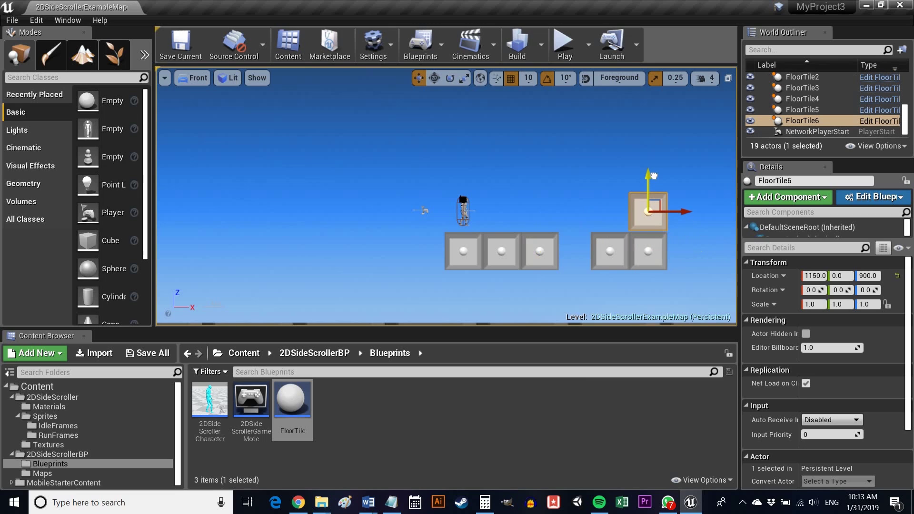
{"action": "left_click", "coordinate": [579, 163]}
{"action": "left_click", "coordinate": [562, 42]}
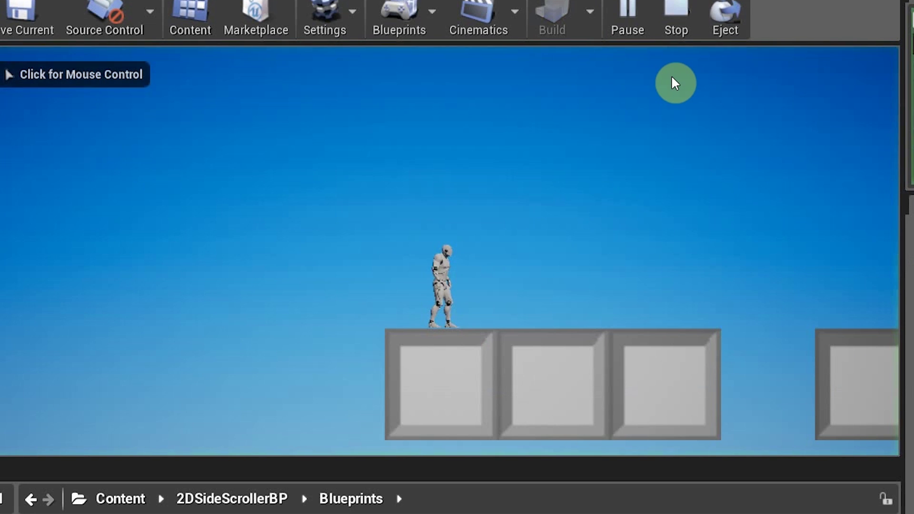
{"action": "left_click", "coordinate": [672, 78]}
{"action": "key", "text": "Right"}
{"action": "key", "text": "space"}
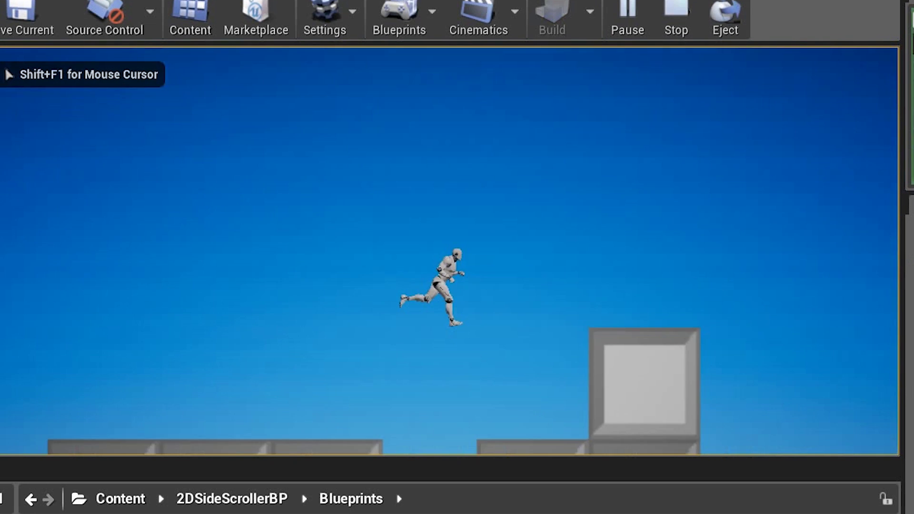
{"action": "key", "text": "space"}
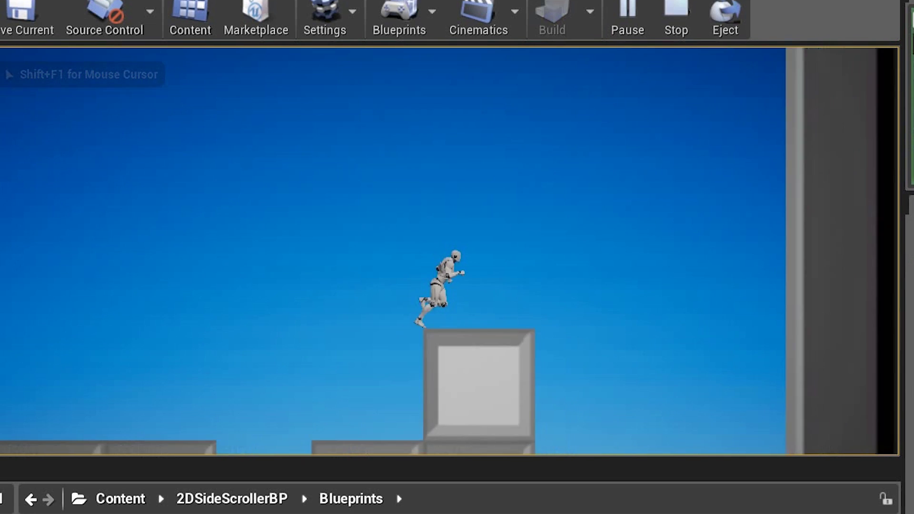
{"action": "key", "text": "space"}
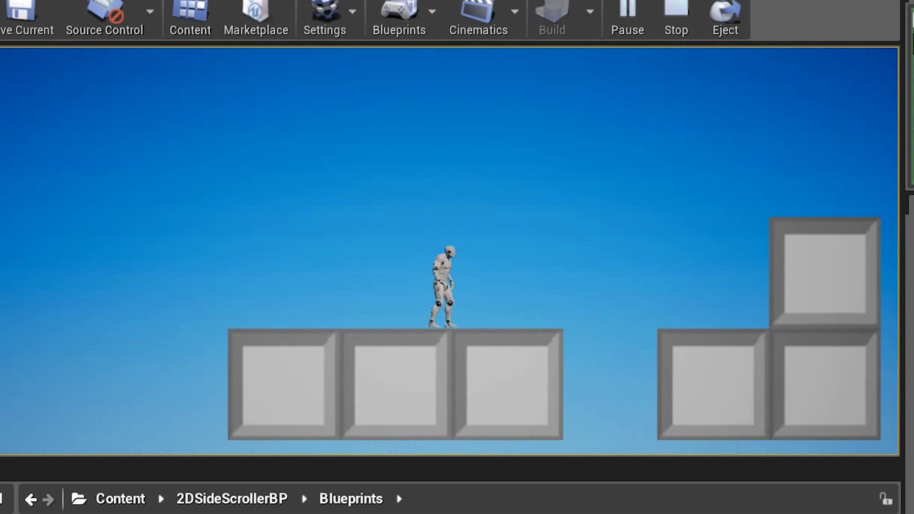
Stop the play test, then select and frame the Background_Sprite actor.
{"action": "key", "text": "Escape"}
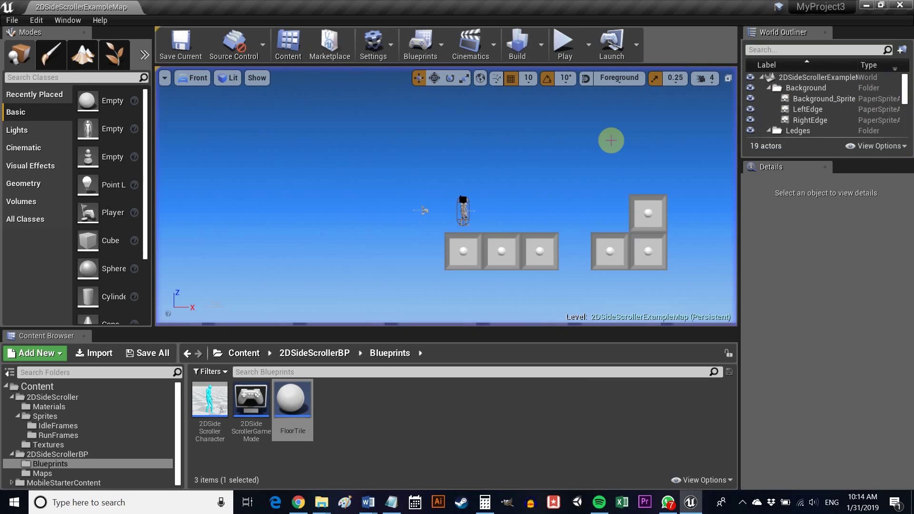
{"action": "left_click", "coordinate": [541, 248]}
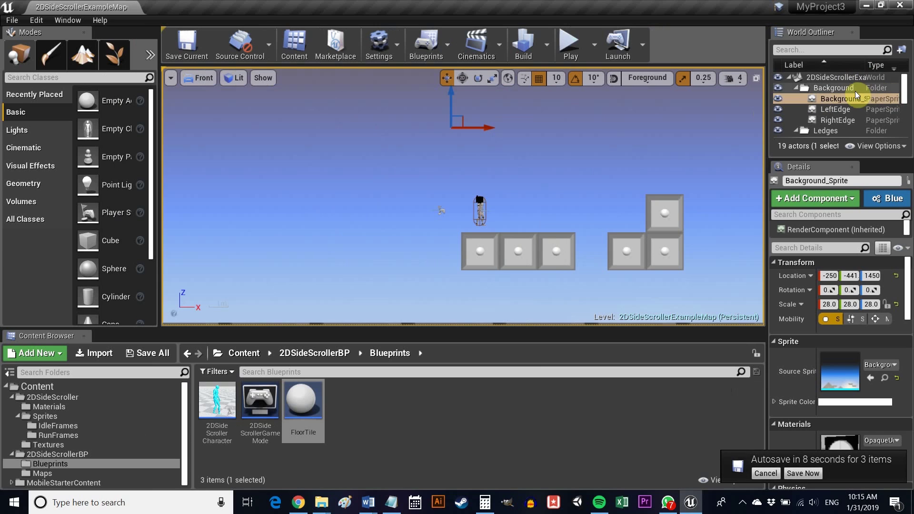
{"action": "left_click", "coordinate": [851, 99]}
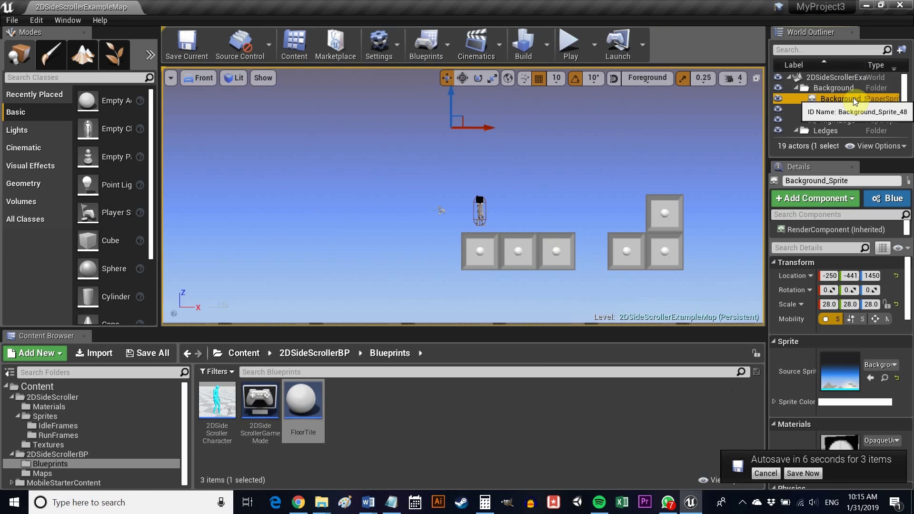
{"action": "double_click", "coordinate": [852, 98]}
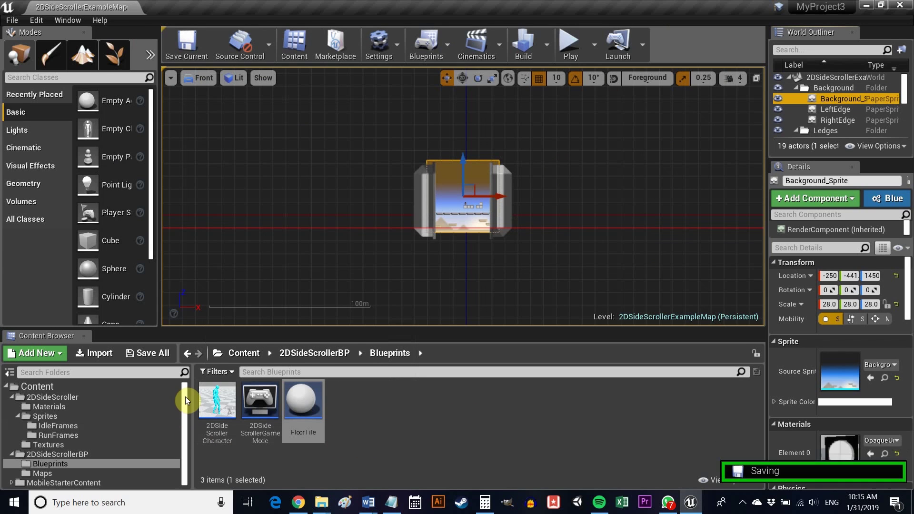
Create stars_Sprite from the stars texture, assign it to the background, and scale it to 20.
{"action": "left_click", "coordinate": [21, 422]}
{"action": "right_click", "coordinate": [517, 399]}
{"action": "mouse_move", "coordinate": [619, 94]}
{"action": "left_click", "coordinate": [685, 95]}
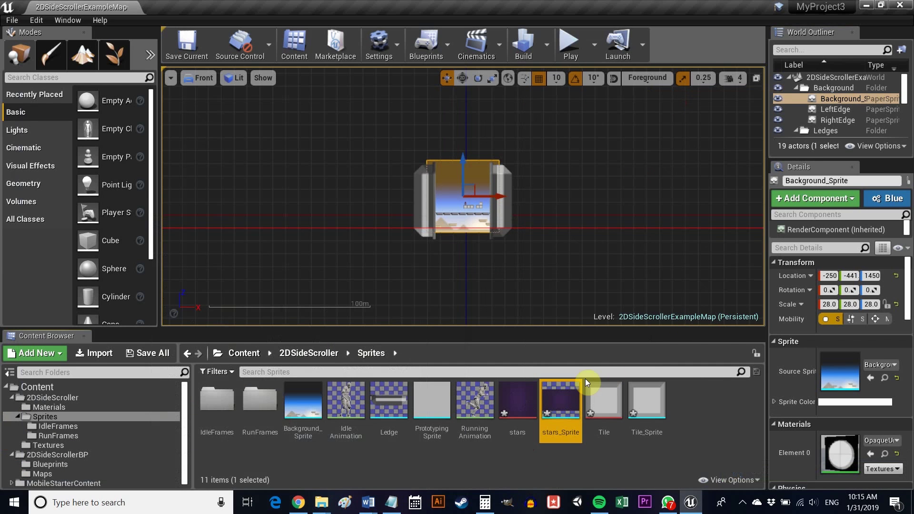
{"action": "left_click_drag", "start_coordinate": [558, 400], "coordinate": [840, 372]}
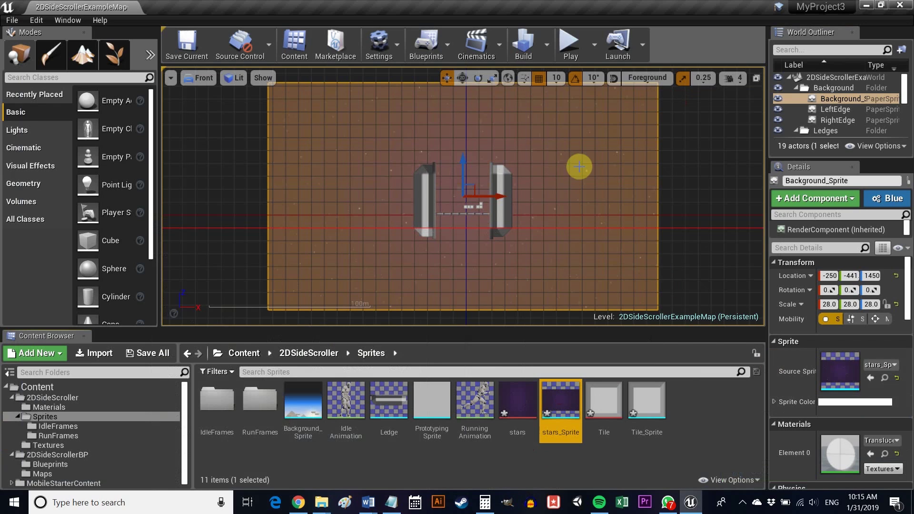
{"action": "left_click", "coordinate": [833, 303]}
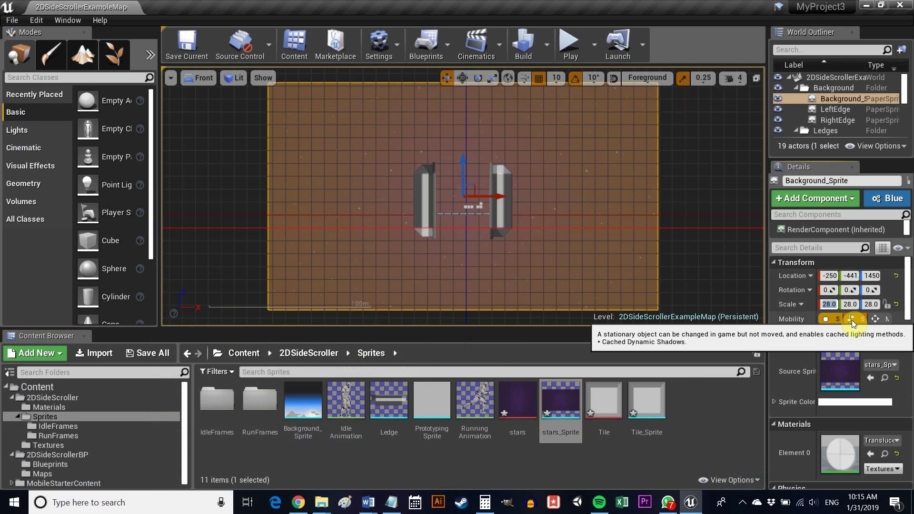
{"action": "type", "text": "20"}
{"action": "key", "text": "Tab"}
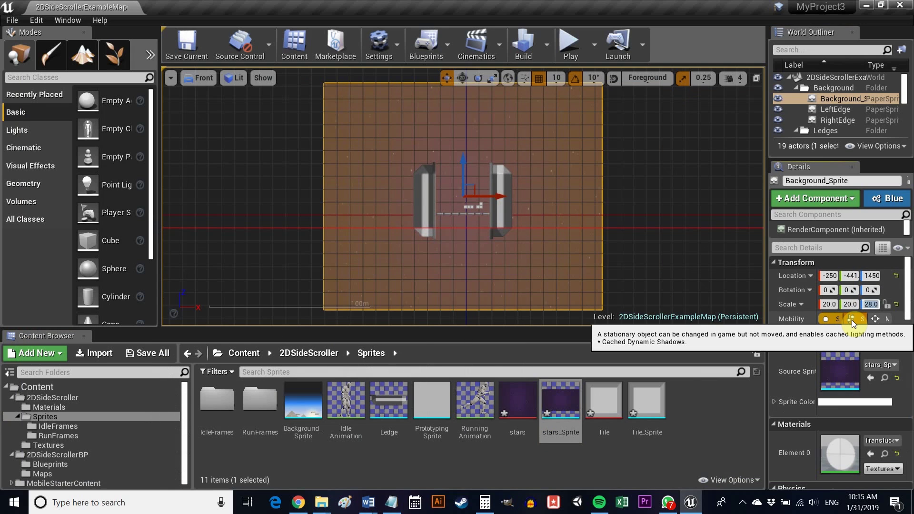
Play-test the level, running right and jumping onto the blocks.
{"action": "key", "text": "alt+p"}
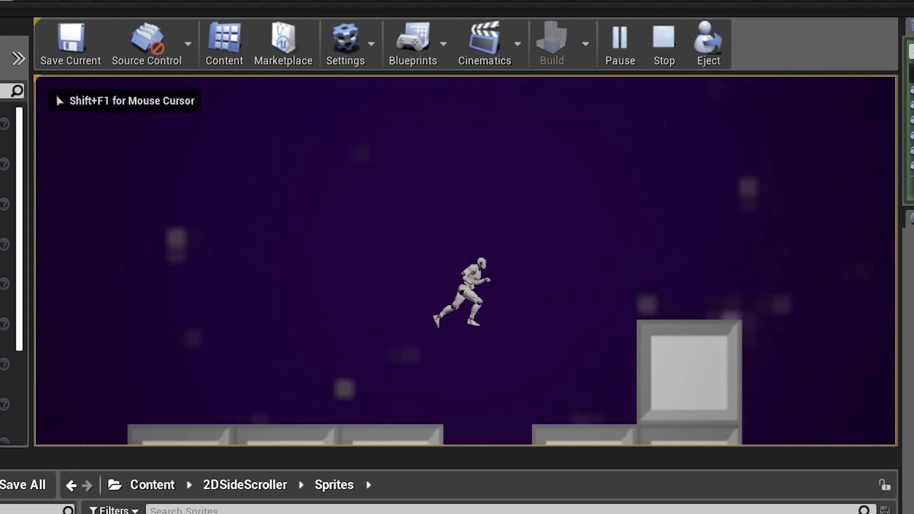
{"action": "key", "text": "Right"}
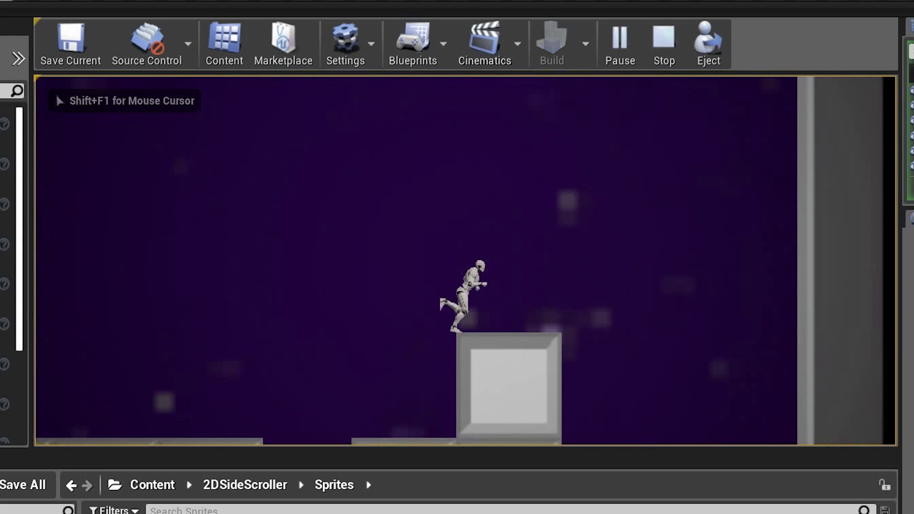
{"action": "key", "text": "space"}
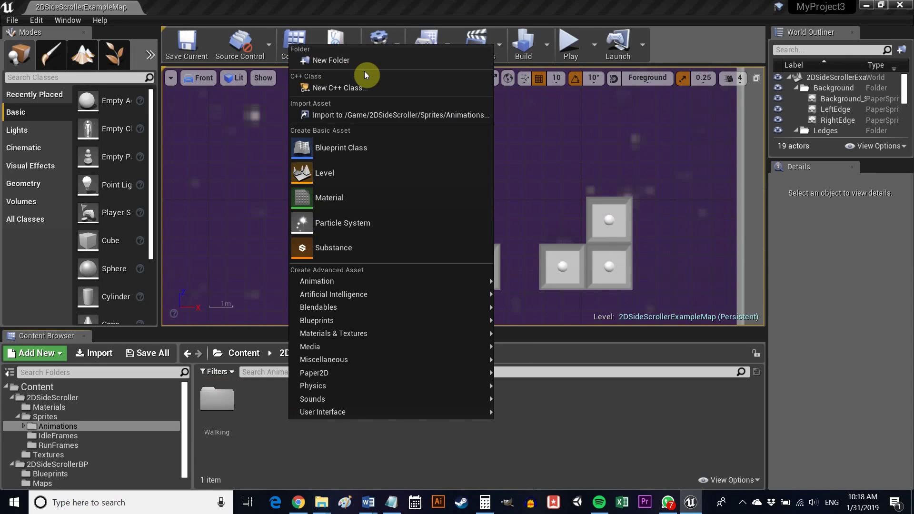
Create a new Idle folder inside Animations and open it.
{"action": "left_click", "coordinate": [361, 60]}
{"action": "type", "text": "Idle"}
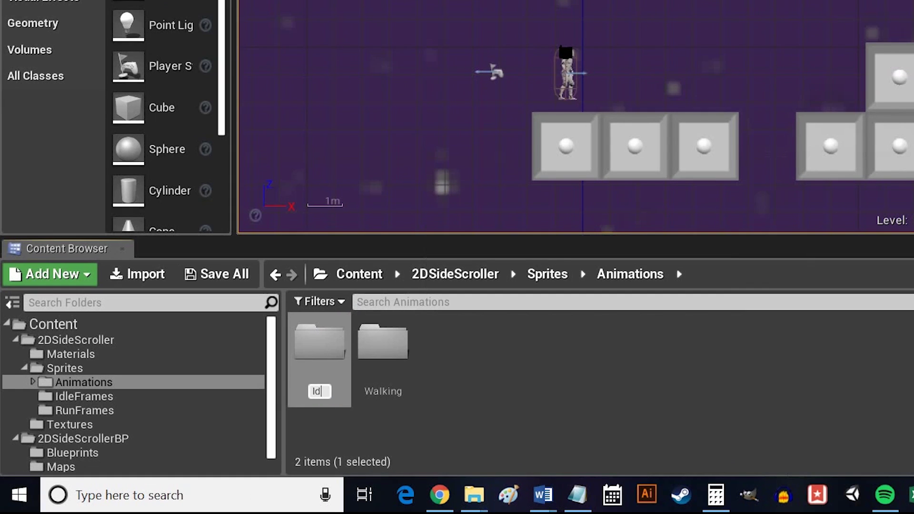
{"action": "key", "text": "Return"}
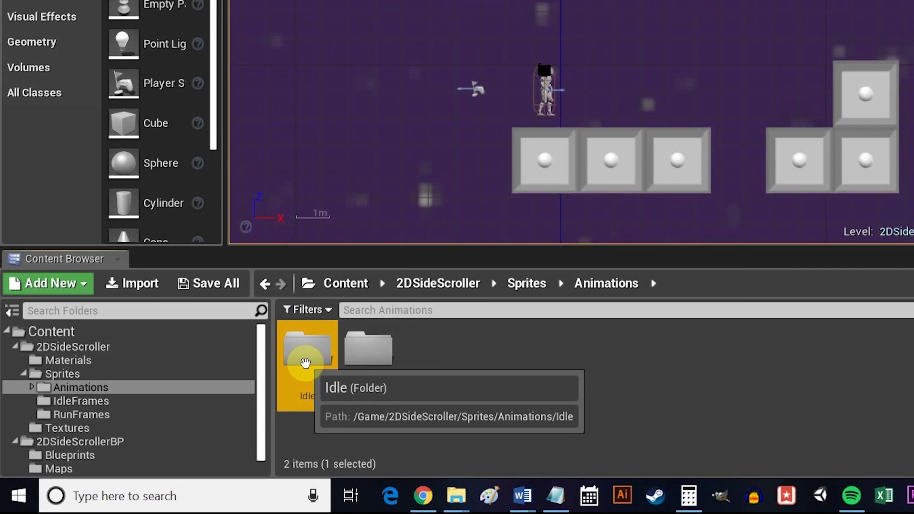
{"action": "double_click", "coordinate": [319, 343]}
{"action": "left_click", "coordinate": [321, 502]}
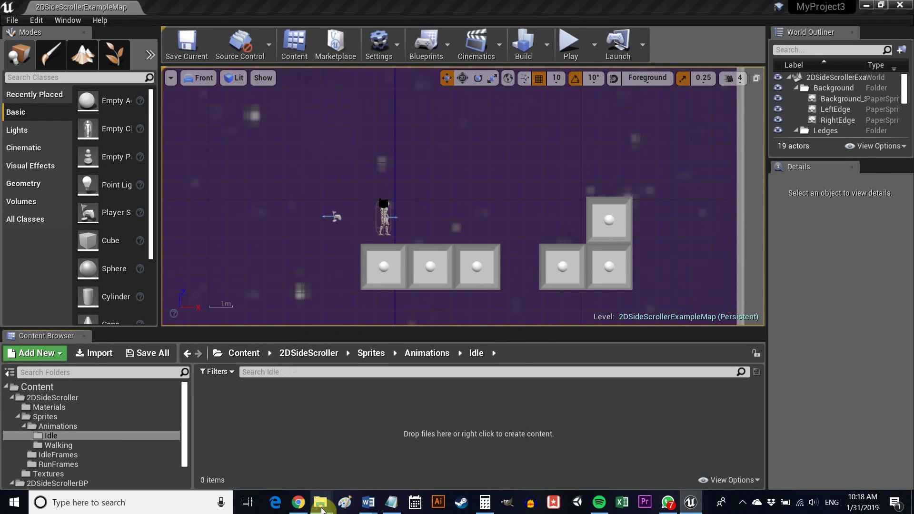
Import Idle_000 and Idle_001 into the Idle folder and Walking_000–004 into the Walking folder.
{"action": "left_click", "coordinate": [489, 449]}
{"action": "left_click", "coordinate": [218, 290]}
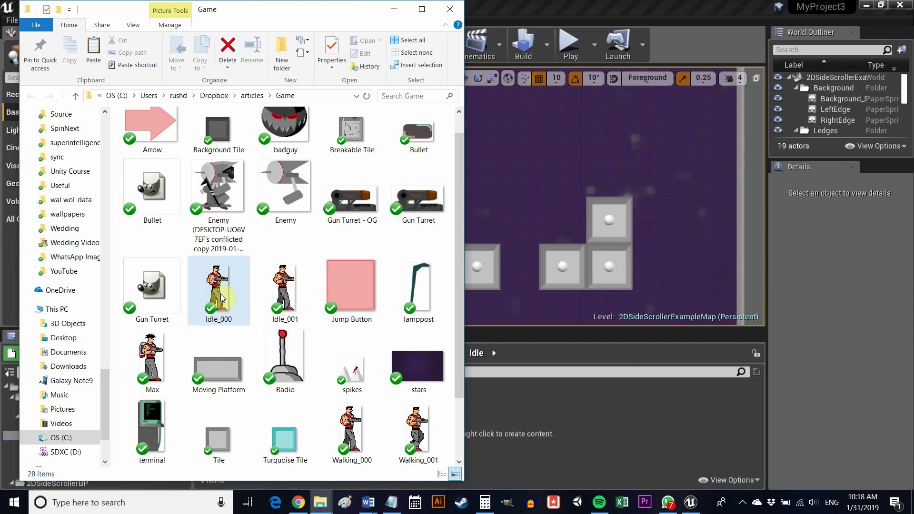
{"action": "left_click", "coordinate": [285, 290], "text": "ctrl"}
{"action": "left_click_drag", "start_coordinate": [284, 290], "coordinate": [509, 420]}
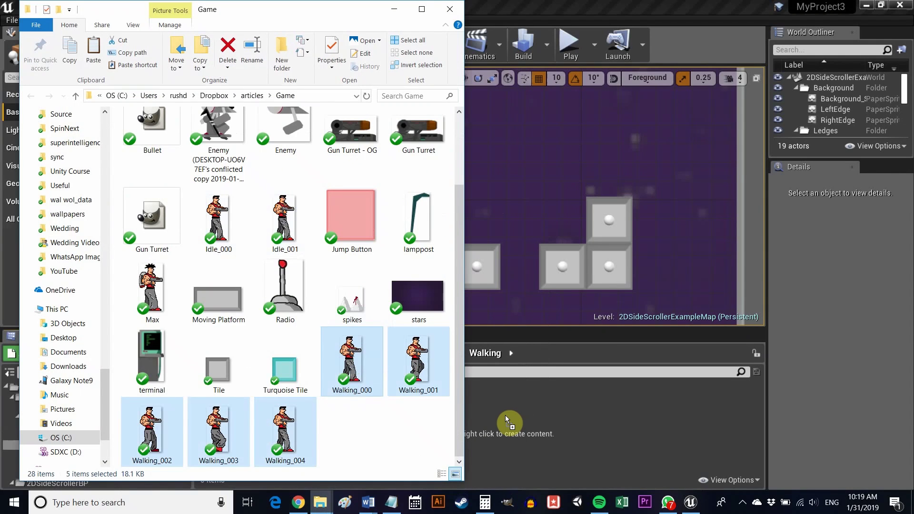
{"action": "left_click_drag", "start_coordinate": [505, 414], "coordinate": [504, 415]}
Create sprites from the five Walking textures, then go back and open the Idle folder.
{"action": "left_click", "coordinate": [403, 15]}
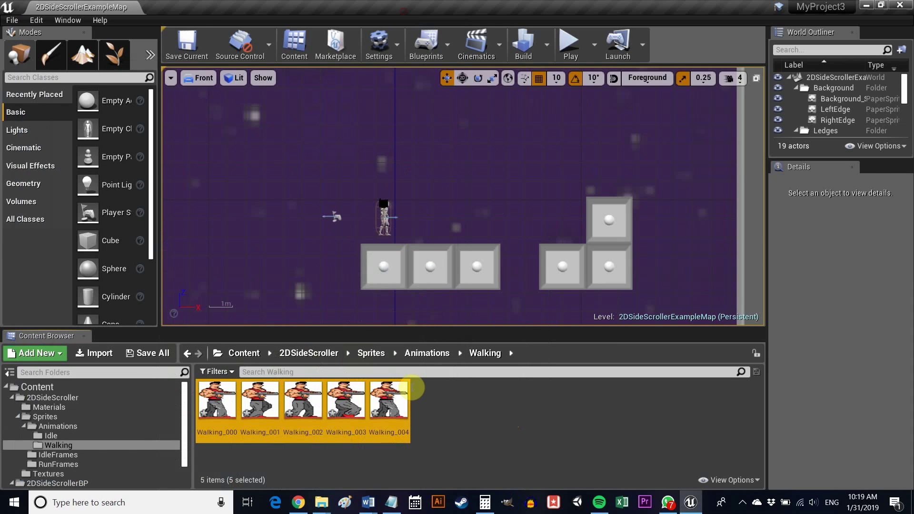
{"action": "right_click", "coordinate": [386, 417]}
{"action": "mouse_move", "coordinate": [456, 109]}
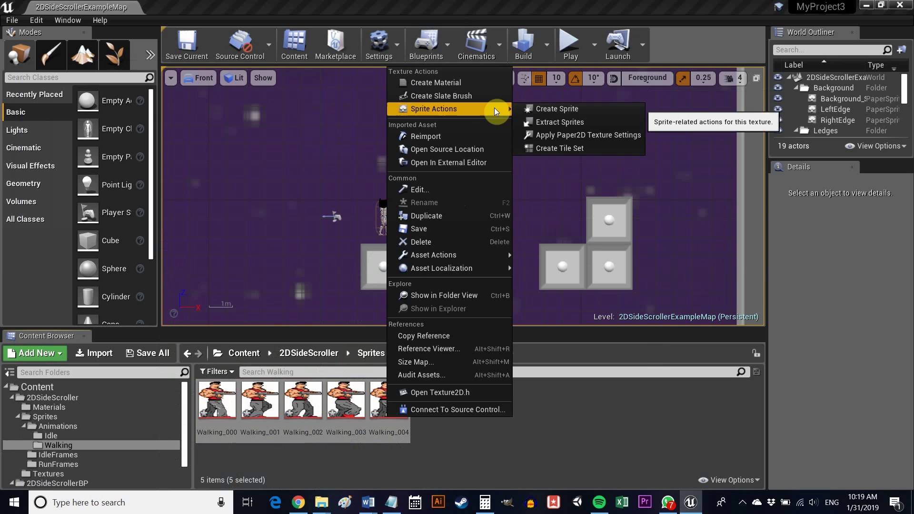
{"action": "left_click", "coordinate": [543, 109]}
{"action": "left_click", "coordinate": [427, 353]}
{"action": "double_click", "coordinate": [219, 399]}
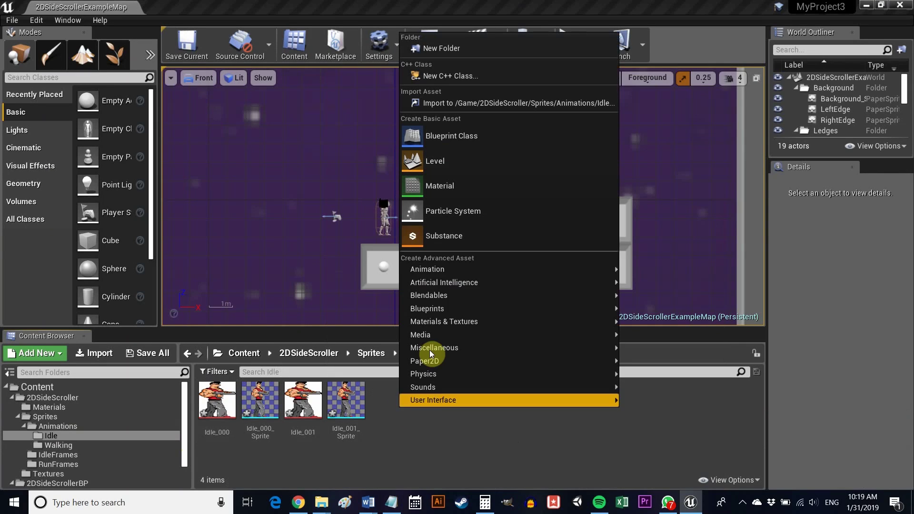
Create a new Paper Flipbook in the Idle folder and name it Idle.
{"action": "mouse_move", "coordinate": [452, 271]}
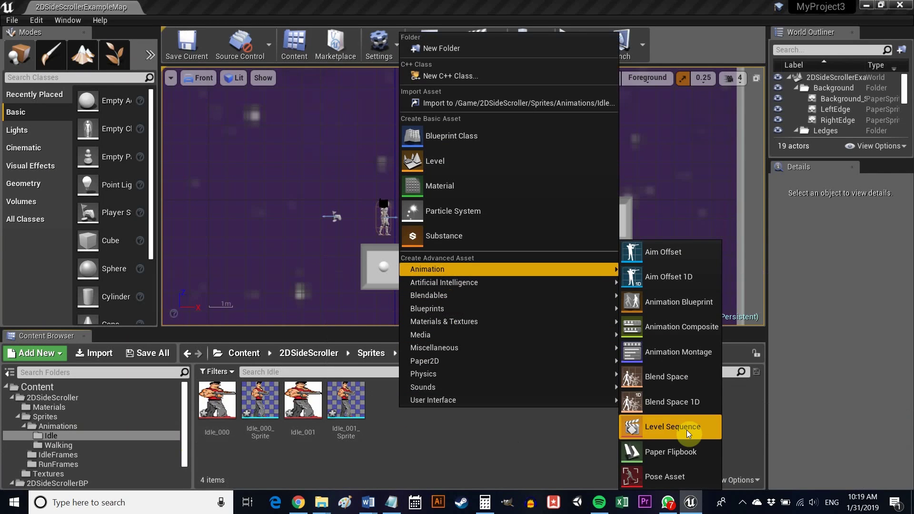
{"action": "left_click", "coordinate": [676, 450]}
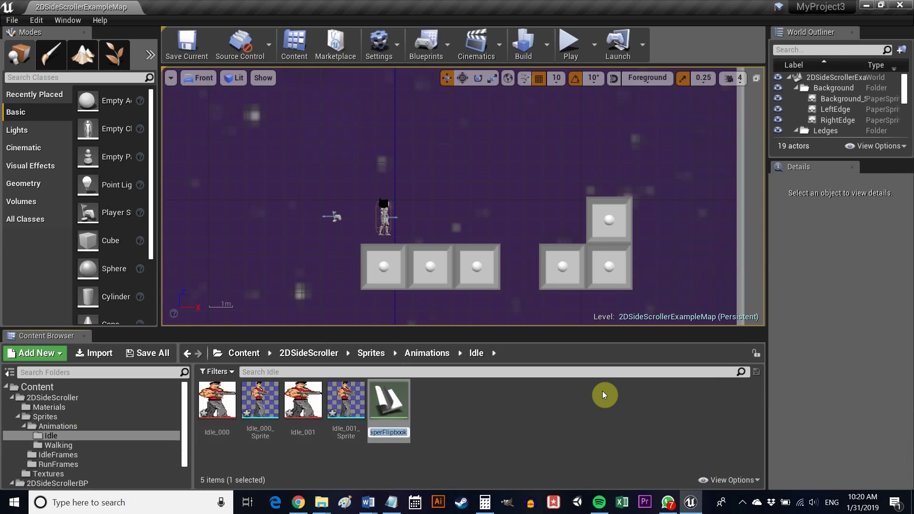
{"action": "type", "text": "Idle"}
{"action": "key", "text": "Return"}
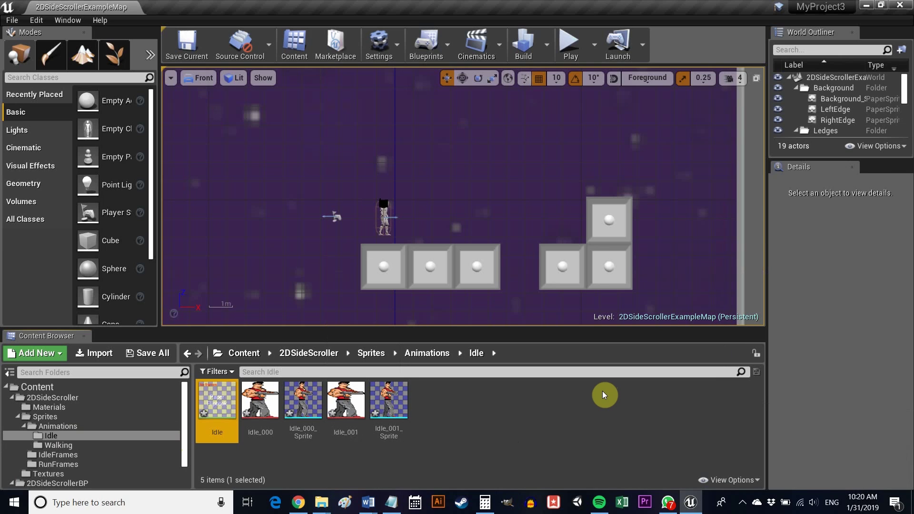
Fill the Idle flipbook with two key frames, Idle_000_Sprite and Idle_001_Sprite.
{"action": "double_click", "coordinate": [218, 447]}
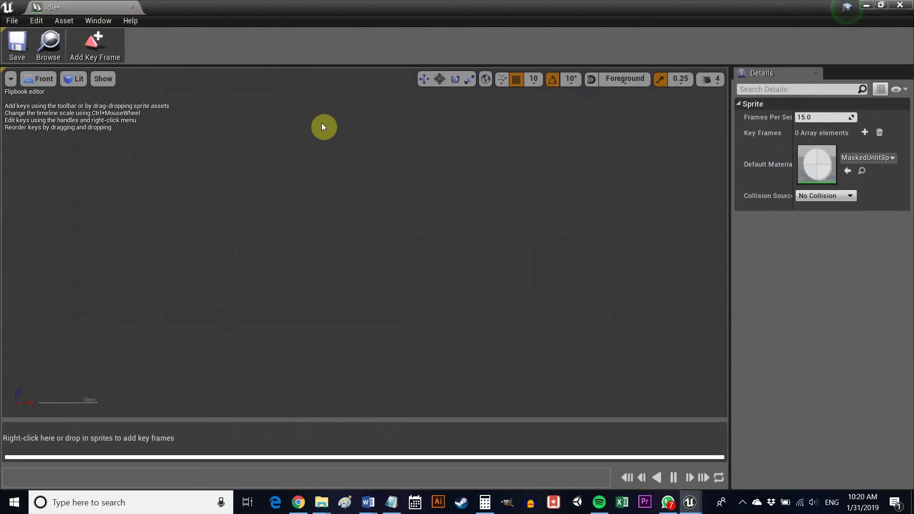
{"action": "left_click", "coordinate": [105, 41]}
{"action": "left_click", "coordinate": [106, 40]}
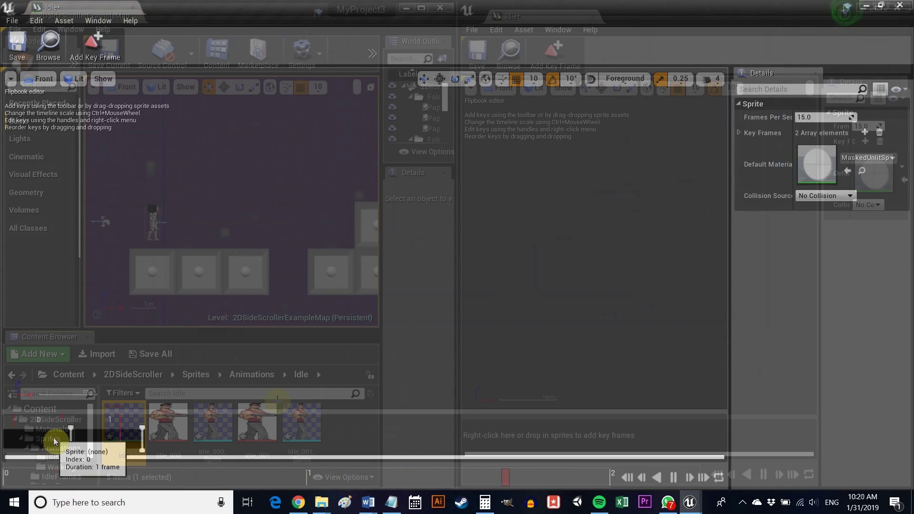
{"action": "left_click", "coordinate": [217, 420]}
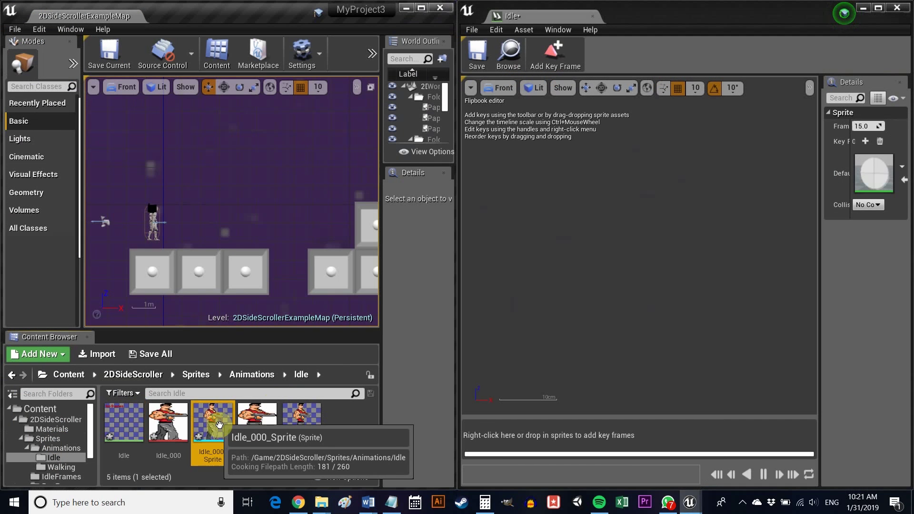
{"action": "left_click_drag", "start_coordinate": [218, 420], "coordinate": [498, 434]}
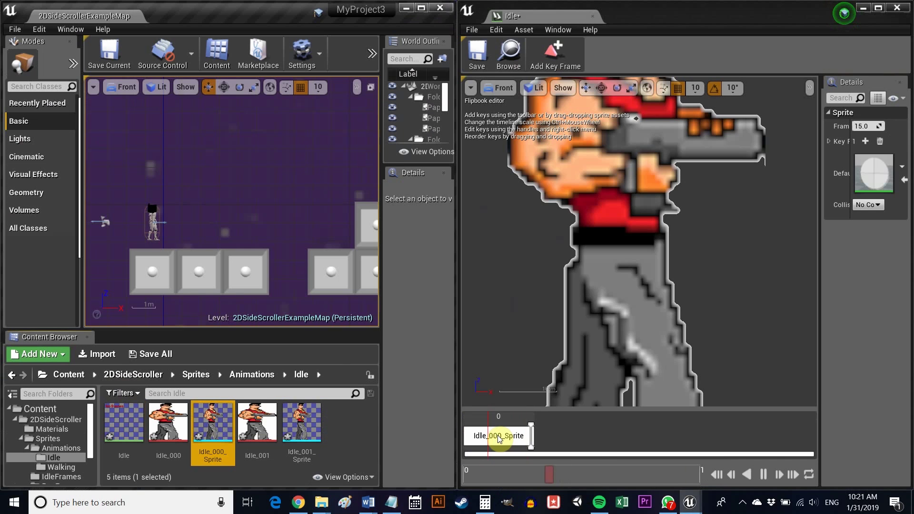
{"action": "left_click", "coordinate": [302, 421]}
{"action": "left_click_drag", "start_coordinate": [302, 421], "coordinate": [547, 434]}
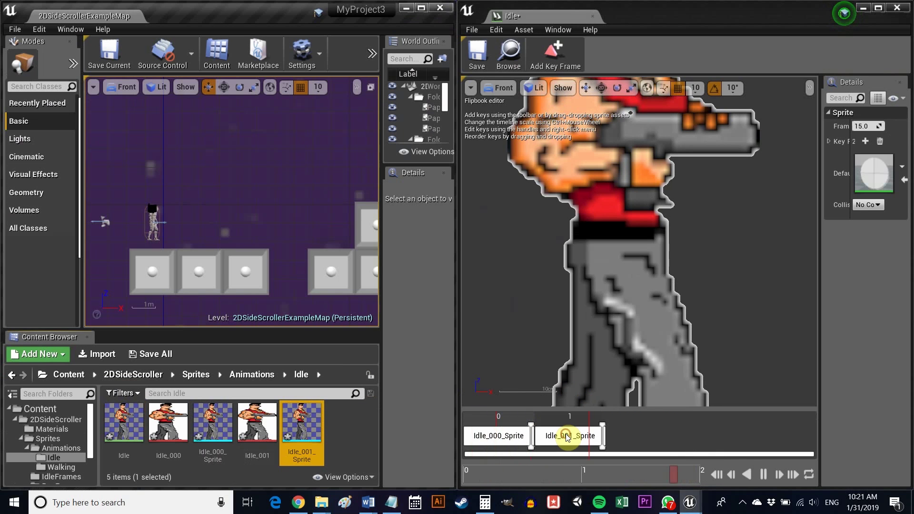
Set the Idle flipbook's Frames Per Second to 2.
{"action": "left_click", "coordinate": [878, 9]}
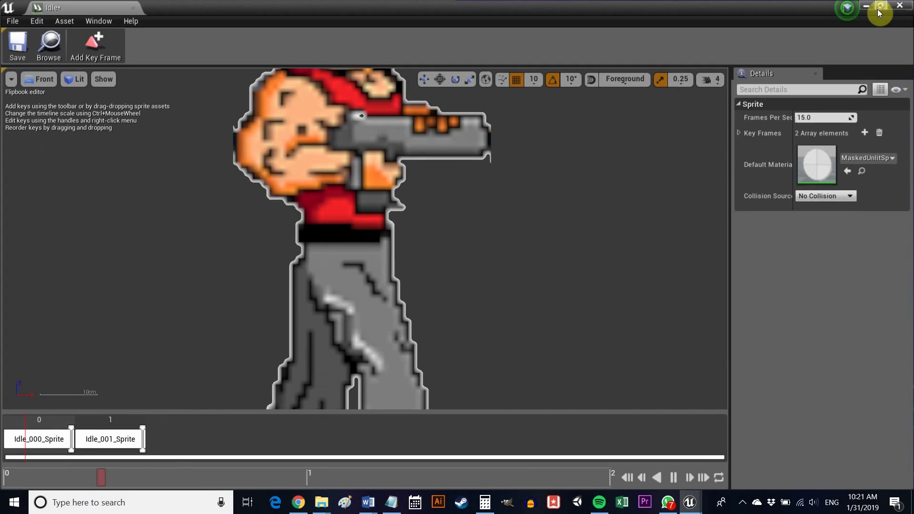
{"action": "scroll", "coordinate": [537, 194], "scroll_direction": "down", "scroll_amount": 5}
{"action": "left_click", "coordinate": [826, 118]}
{"action": "type", "text": "2"}
{"action": "key", "text": "Return"}
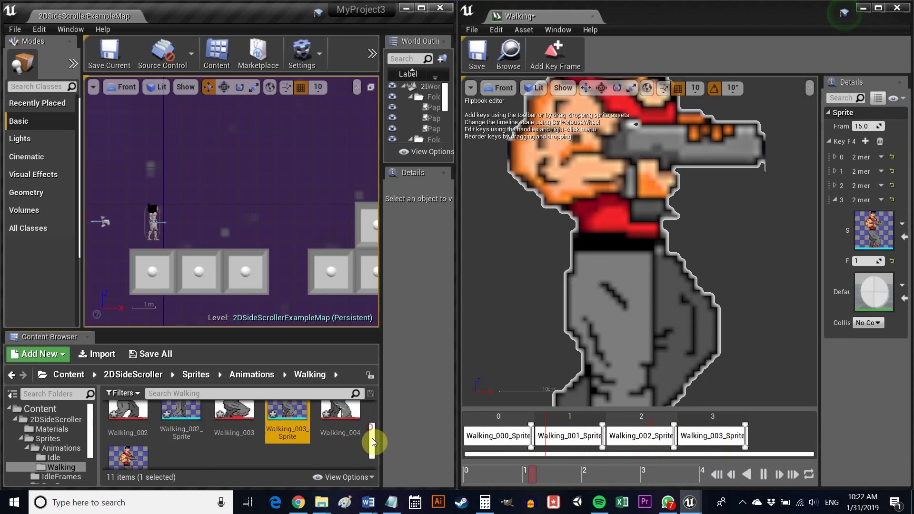
Maximize the Walking flipbook editor and check its Frames Per Second setting.
{"action": "scroll", "coordinate": [372, 438], "scroll_direction": "down", "scroll_amount": 2}
{"action": "left_click_drag", "start_coordinate": [128, 431], "coordinate": [758, 426]}
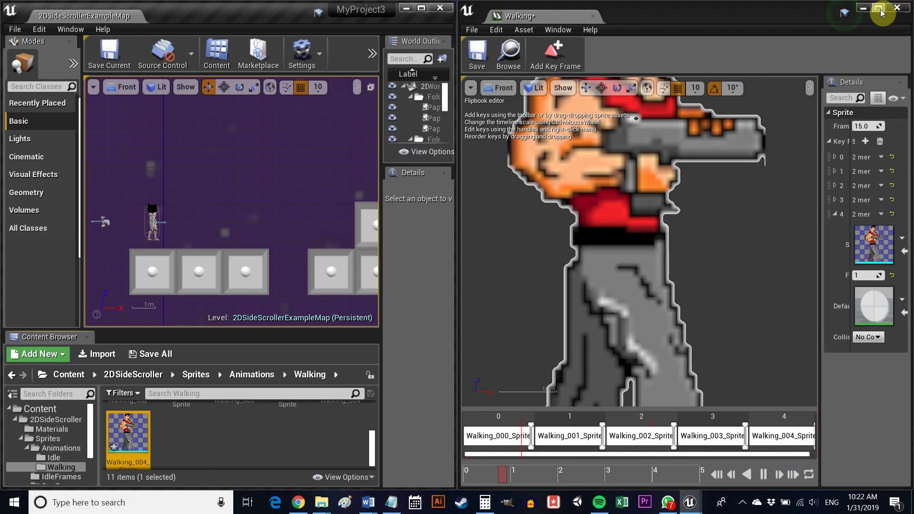
{"action": "left_click", "coordinate": [879, 8]}
{"action": "left_click", "coordinate": [819, 117]}
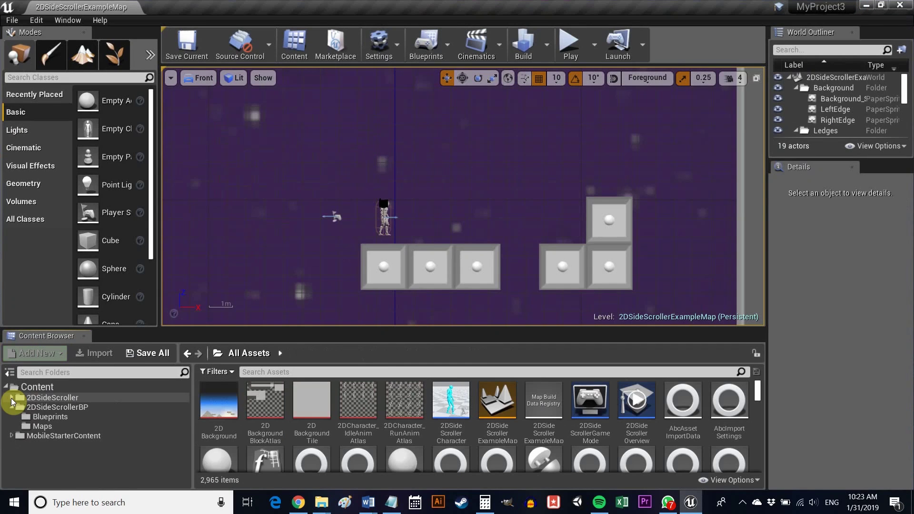
Open the 2DSideScrollerCharacter Blueprint from the 2DSideScrollerBP Blueprints folder.
{"action": "left_click", "coordinate": [50, 417]}
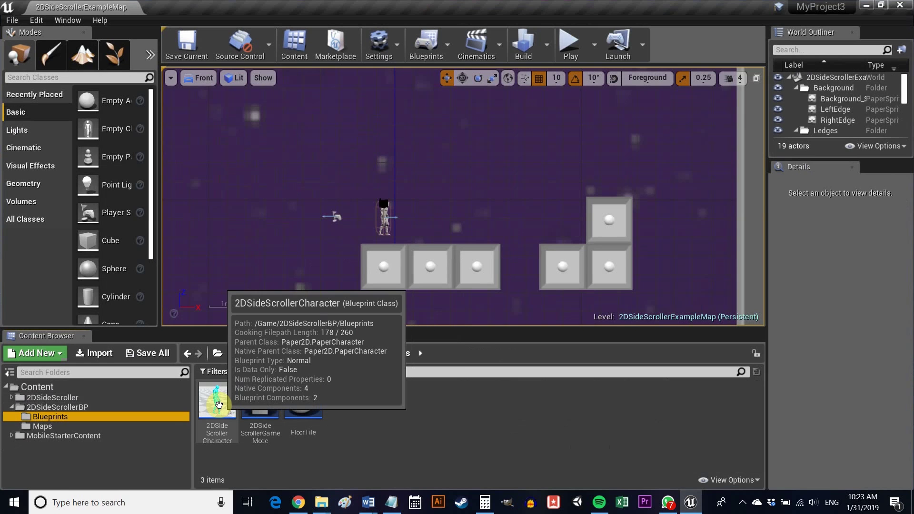
{"action": "left_click_drag", "start_coordinate": [218, 404], "coordinate": [367, 227]}
{"action": "left_click_drag", "start_coordinate": [367, 227], "coordinate": [367, 227]}
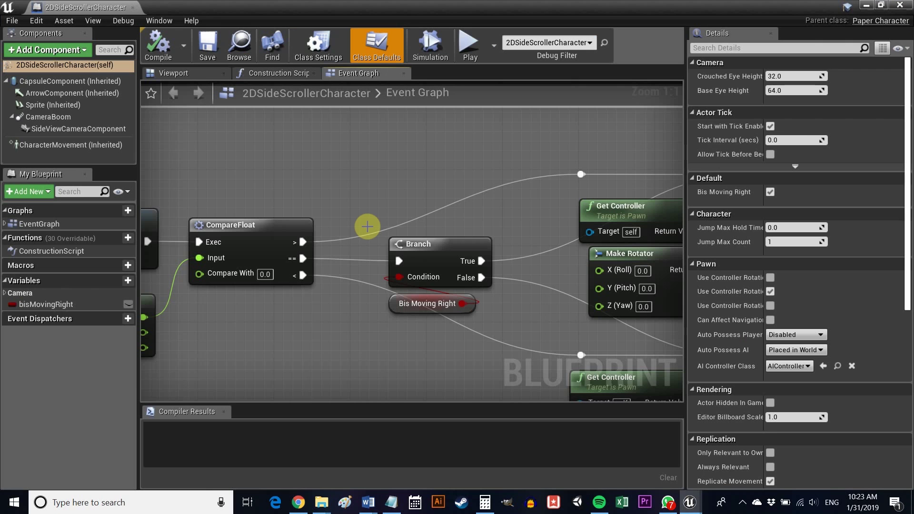
{"action": "scroll", "coordinate": [451, 204], "scroll_direction": "down", "scroll_amount": 5}
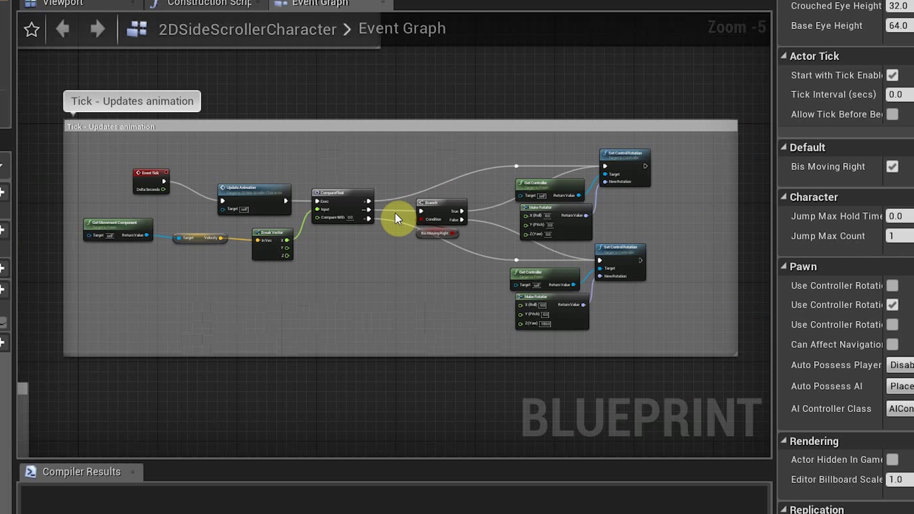
{"action": "scroll", "coordinate": [395, 214], "scroll_direction": "up", "scroll_amount": 1}
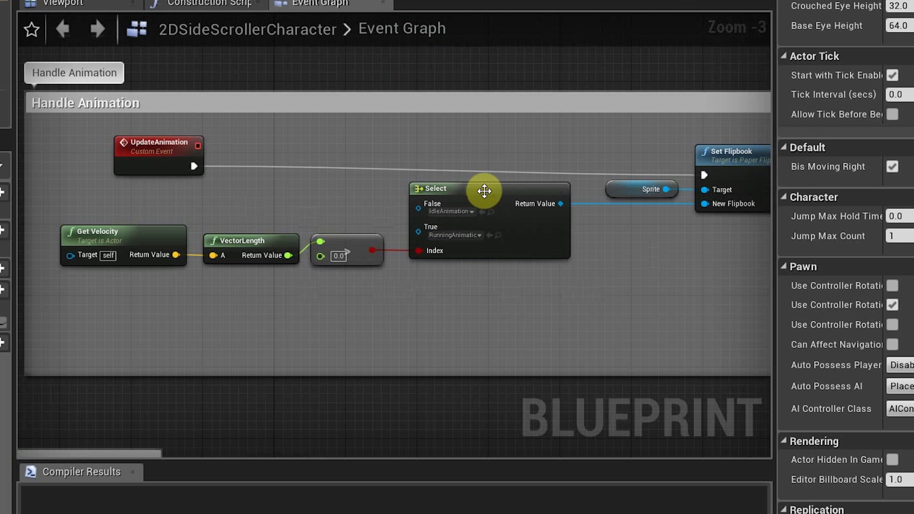
Set the Select node's False to Idle and True to Walking, and save.
{"action": "left_click", "coordinate": [472, 212]}
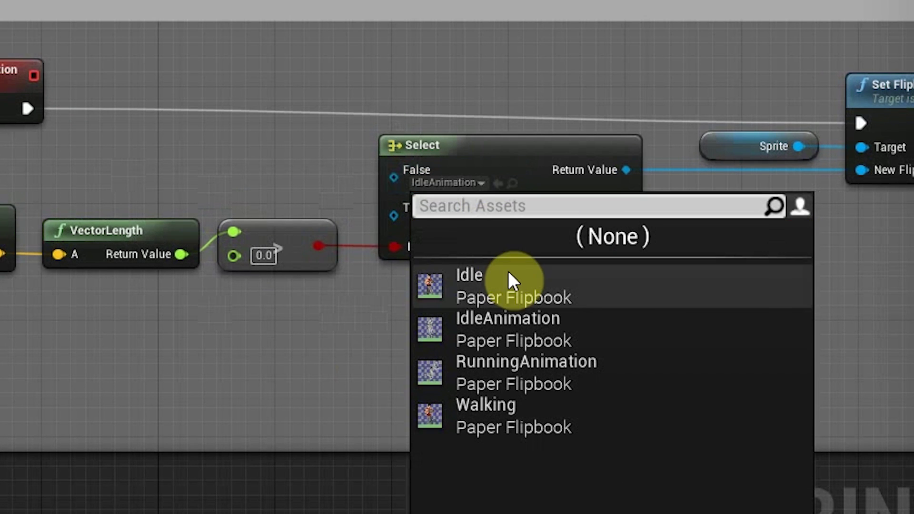
{"action": "left_click", "coordinate": [491, 272]}
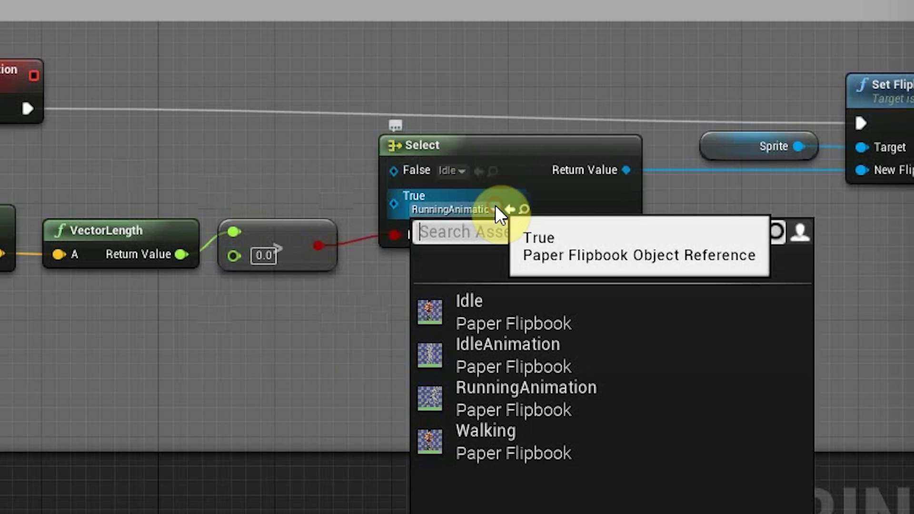
{"action": "left_click", "coordinate": [545, 444]}
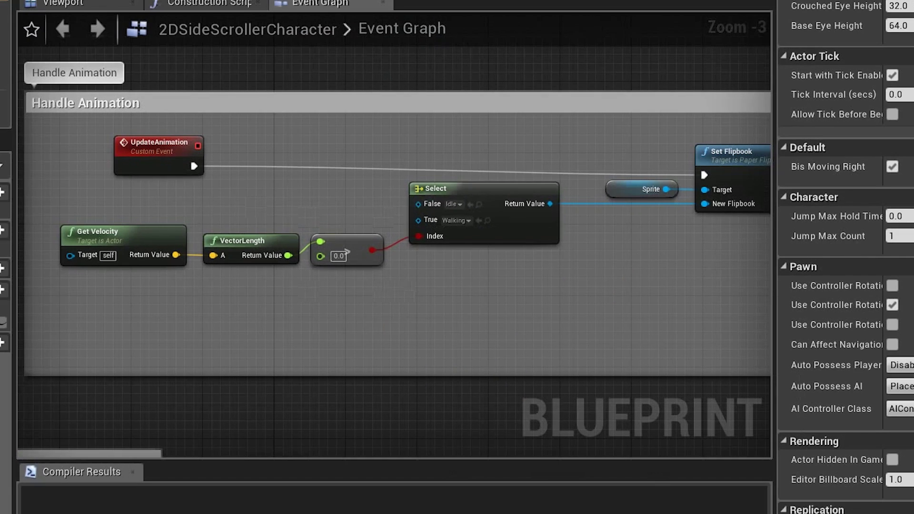
{"action": "key", "text": "ctrl+s"}
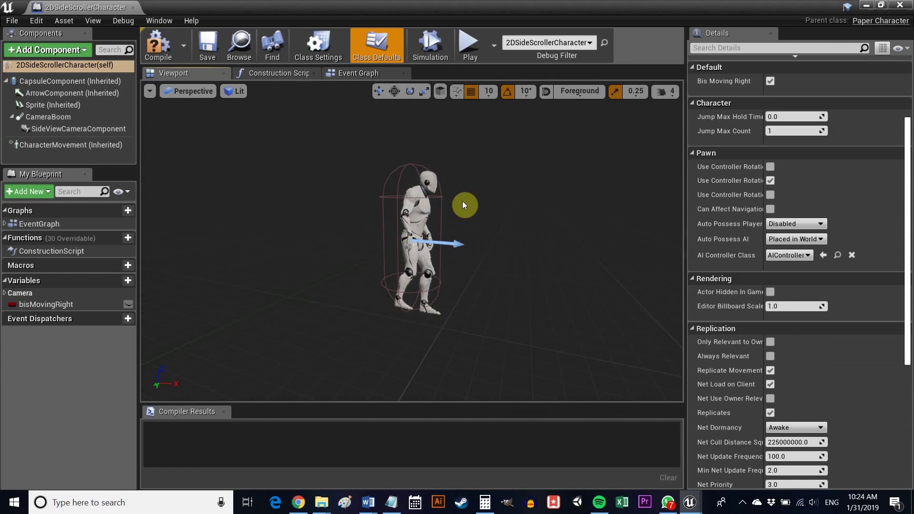
Set the character Sprite's Source Flipbook to Idle.
{"action": "left_click", "coordinate": [424, 222]}
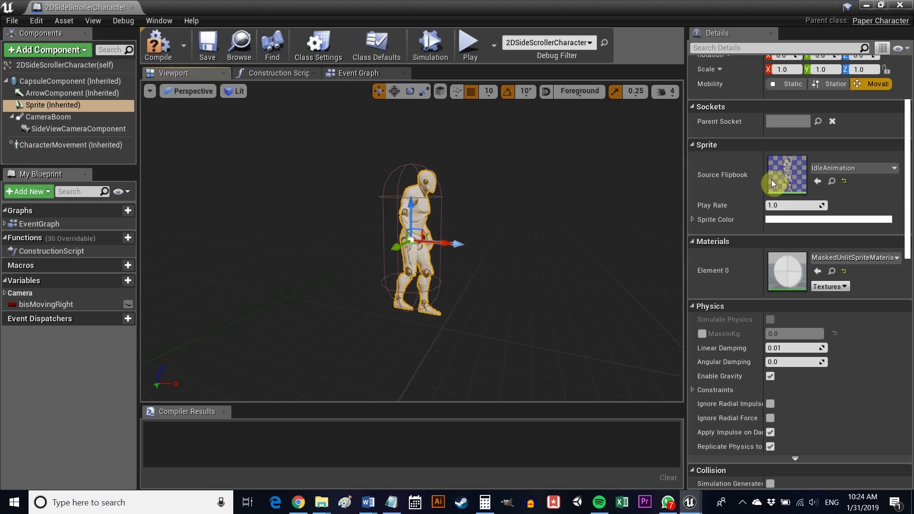
{"action": "left_click", "coordinate": [832, 168]}
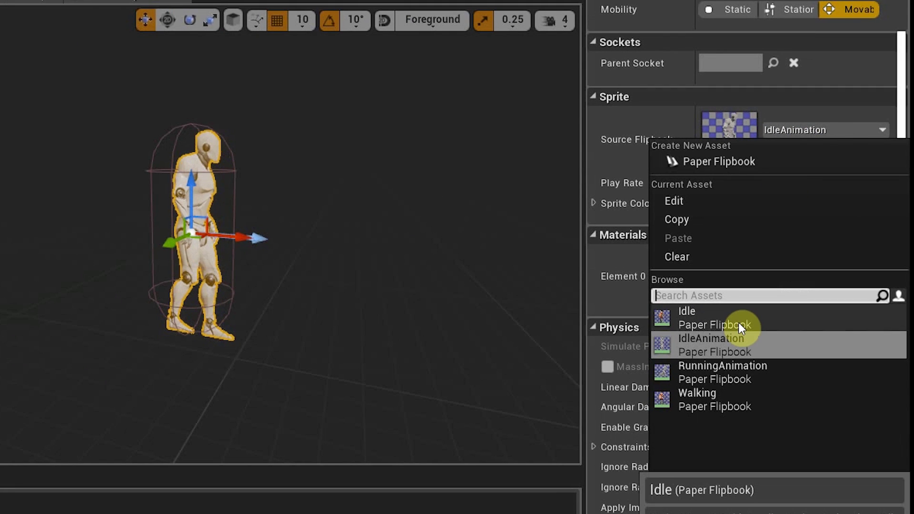
{"action": "left_click", "coordinate": [738, 322]}
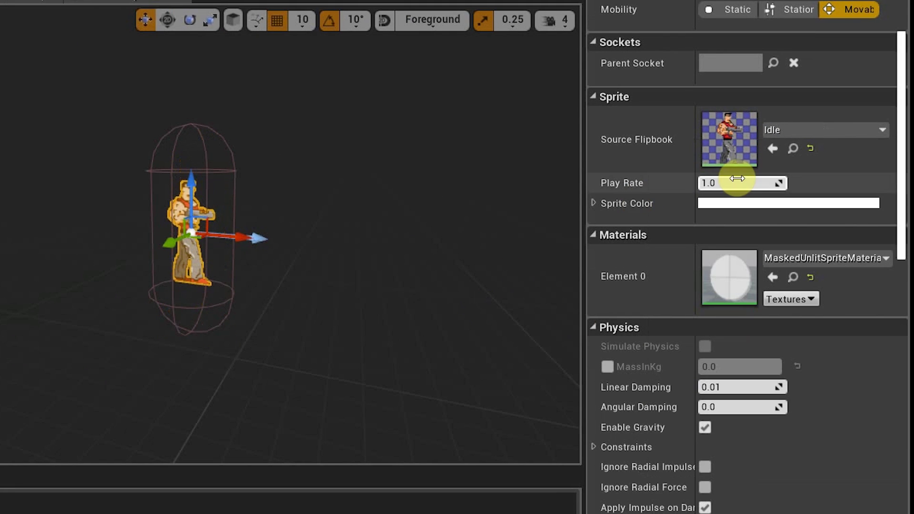
Scale the character Sprite to 2 on X and Z.
{"action": "scroll", "coordinate": [736, 178], "scroll_direction": "up", "scroll_amount": 3}
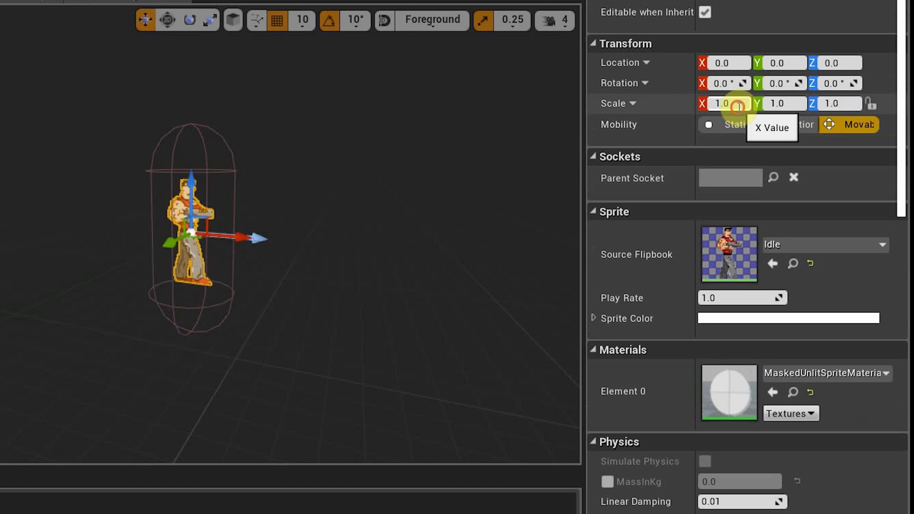
{"action": "type", "text": "5"}
{"action": "key", "text": "Return"}
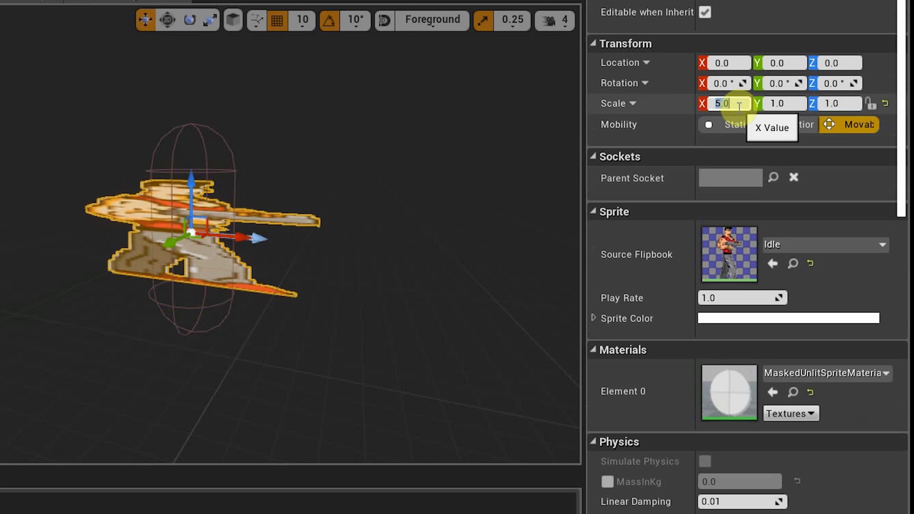
{"action": "type", "text": "2"}
{"action": "key", "text": "Return"}
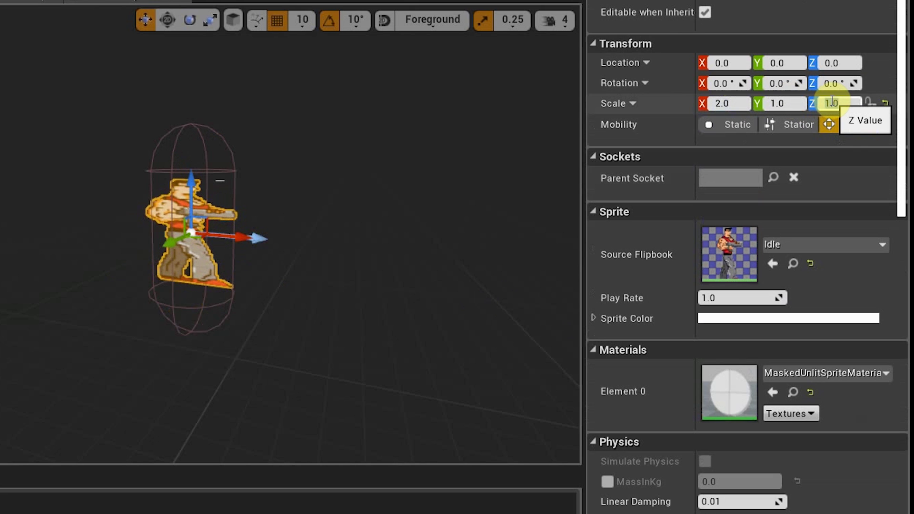
{"action": "type", "text": "5"}
{"action": "key", "text": "Return"}
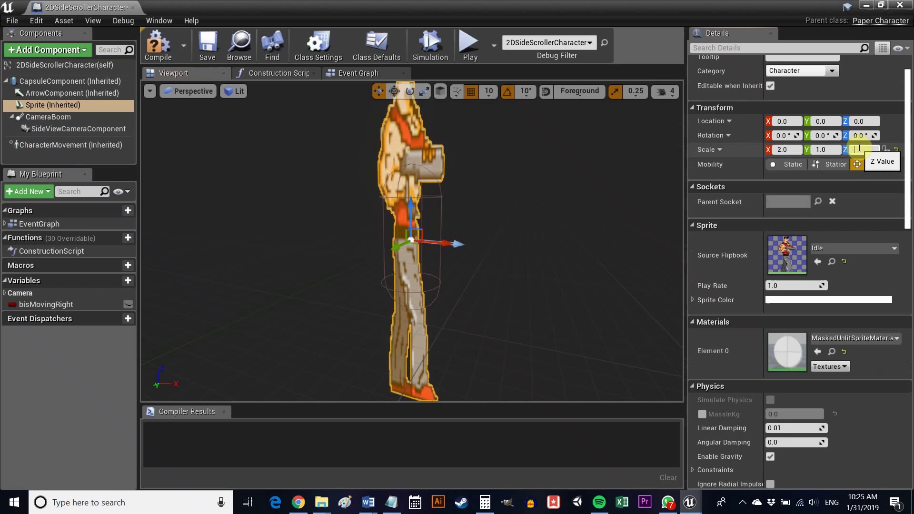
{"action": "type", "text": "2"}
{"action": "key", "text": "Return"}
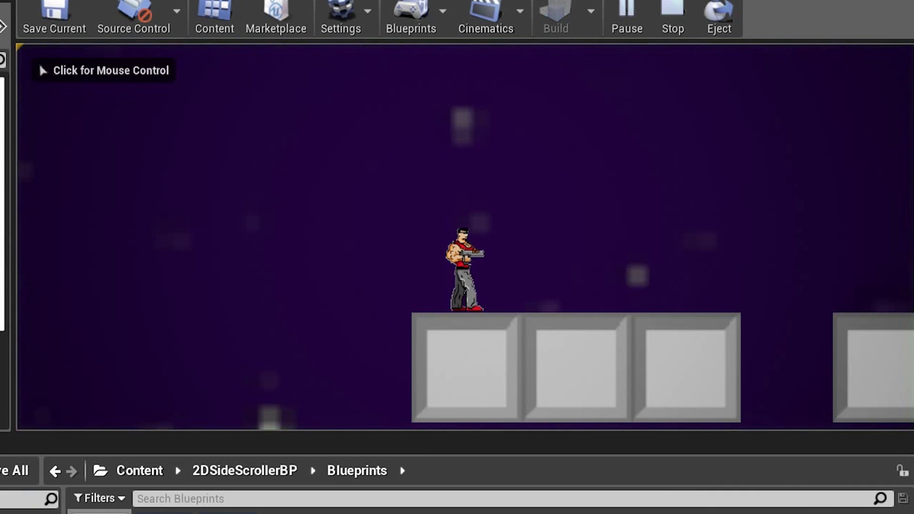
Play-test the level: run right, jump onto the box, walk left, then stop.
{"action": "key", "text": "Right"}
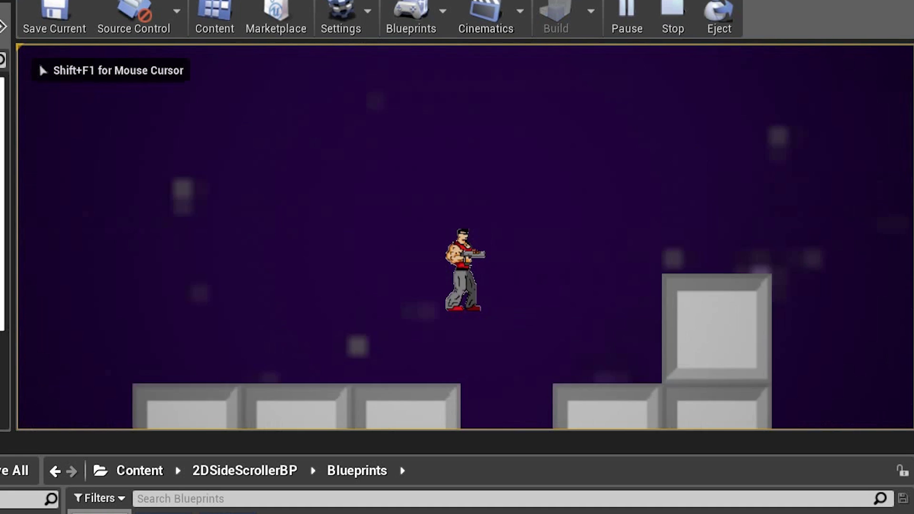
{"action": "key", "text": "space"}
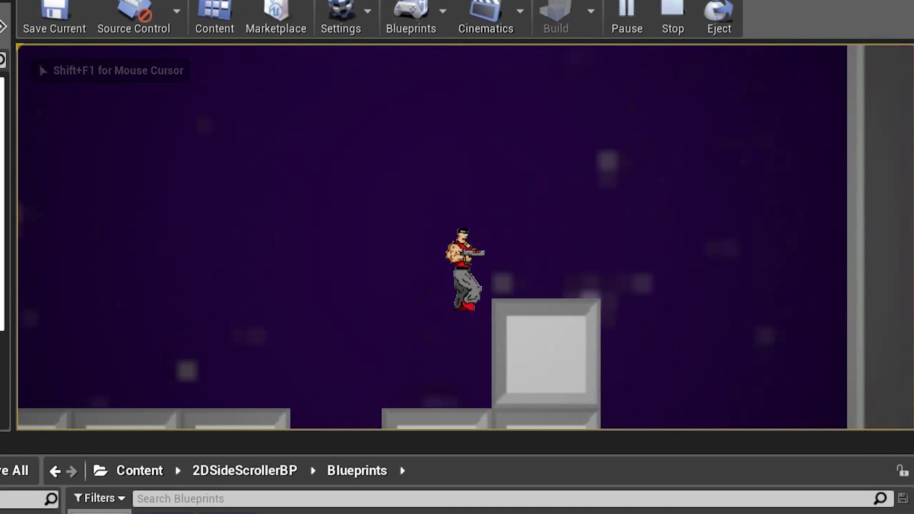
{"action": "key", "text": "Left"}
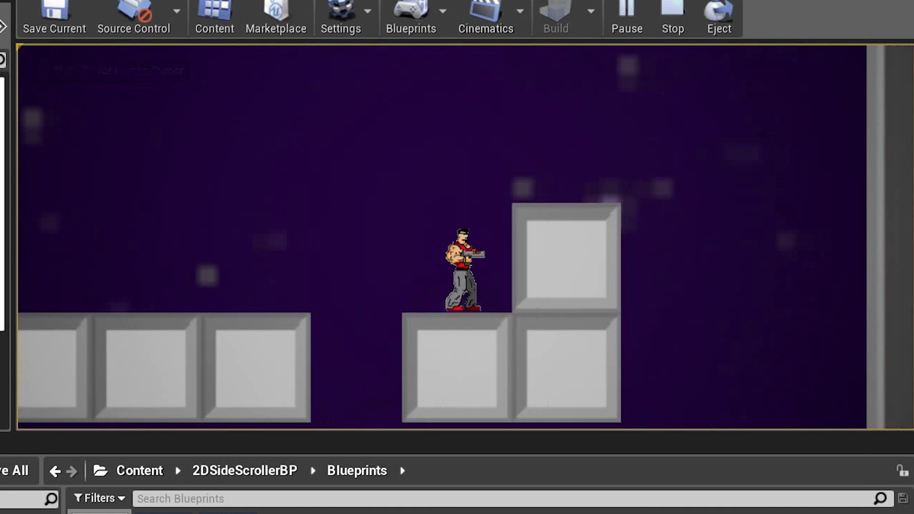
{"action": "key", "text": "Escape"}
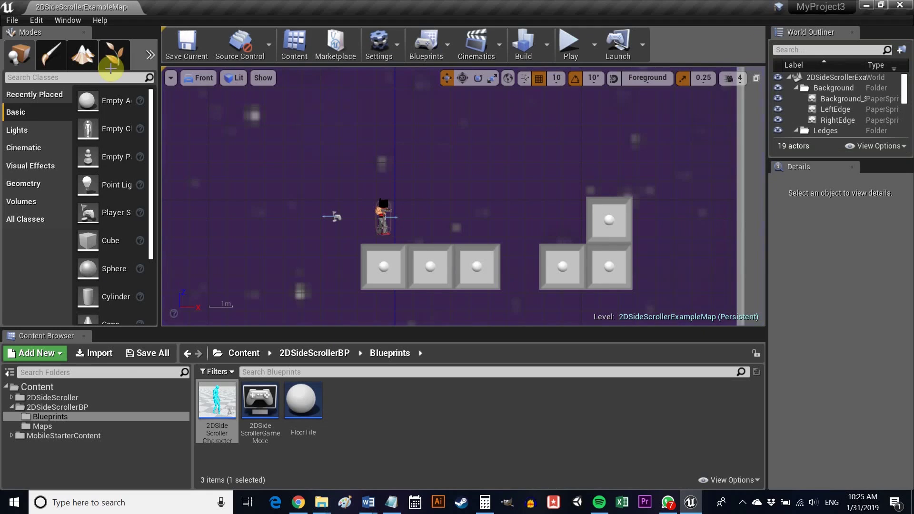
Navigate to File > Package Project > Android packaging options.
{"action": "left_click", "coordinate": [11, 21]}
{"action": "mouse_move", "coordinate": [81, 239]}
{"action": "mouse_move", "coordinate": [184, 241]}
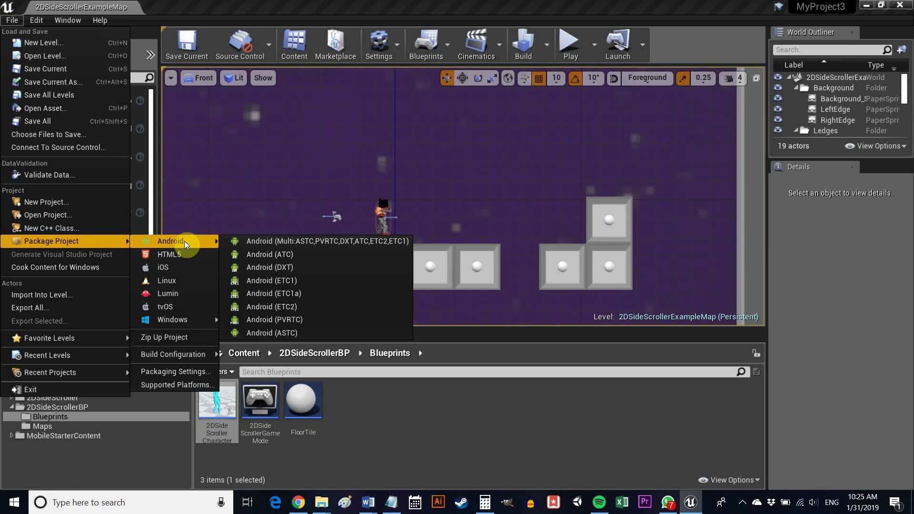
Package the project for Android (ETC1).
{"action": "left_click", "coordinate": [315, 280]}
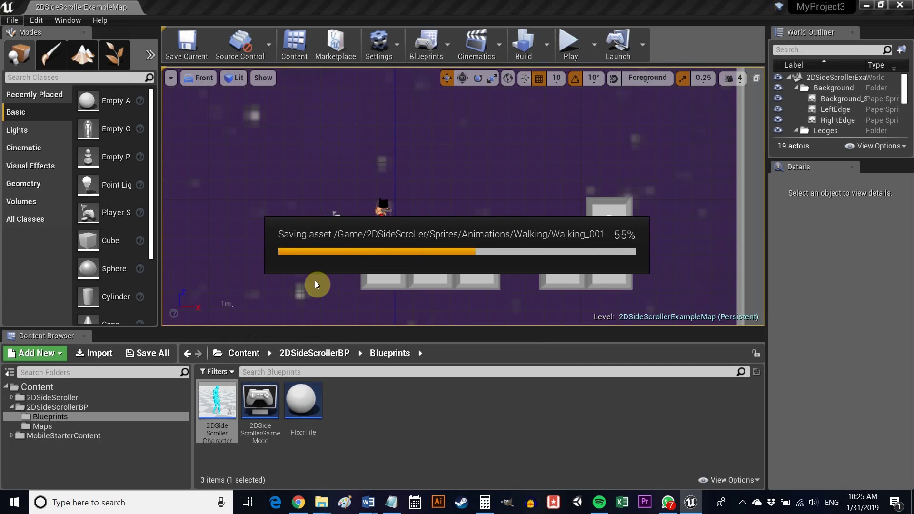